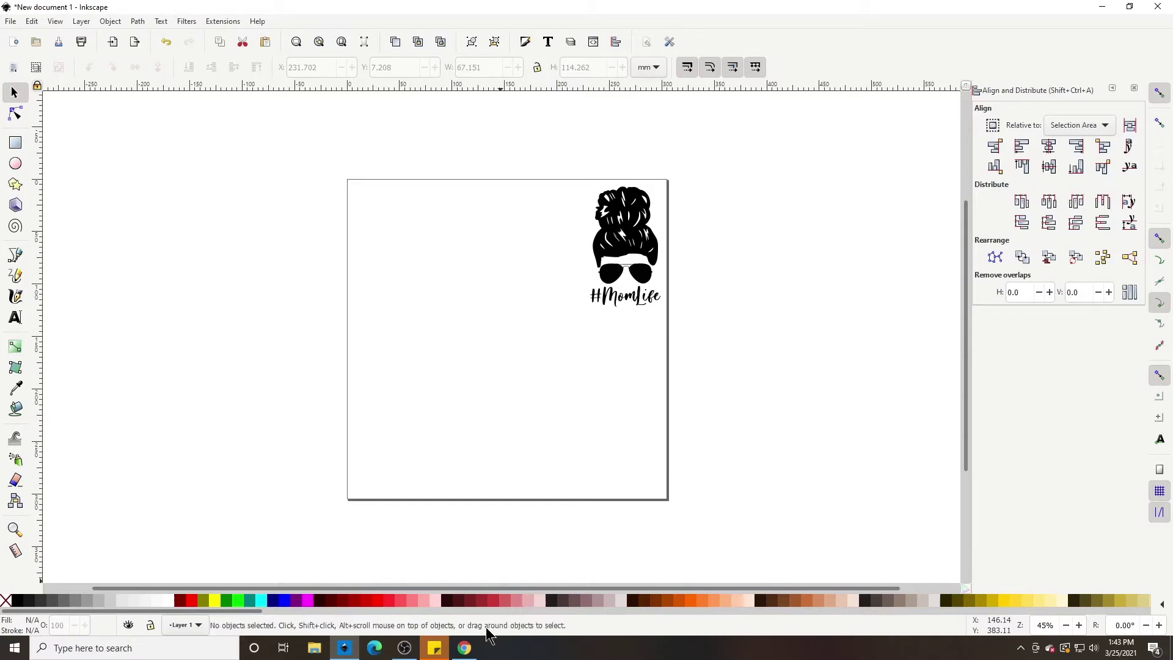
- Copy the Redbubble black messy-bun image from the 'messy bun hairstyles clipart' results
left_click(470, 653)
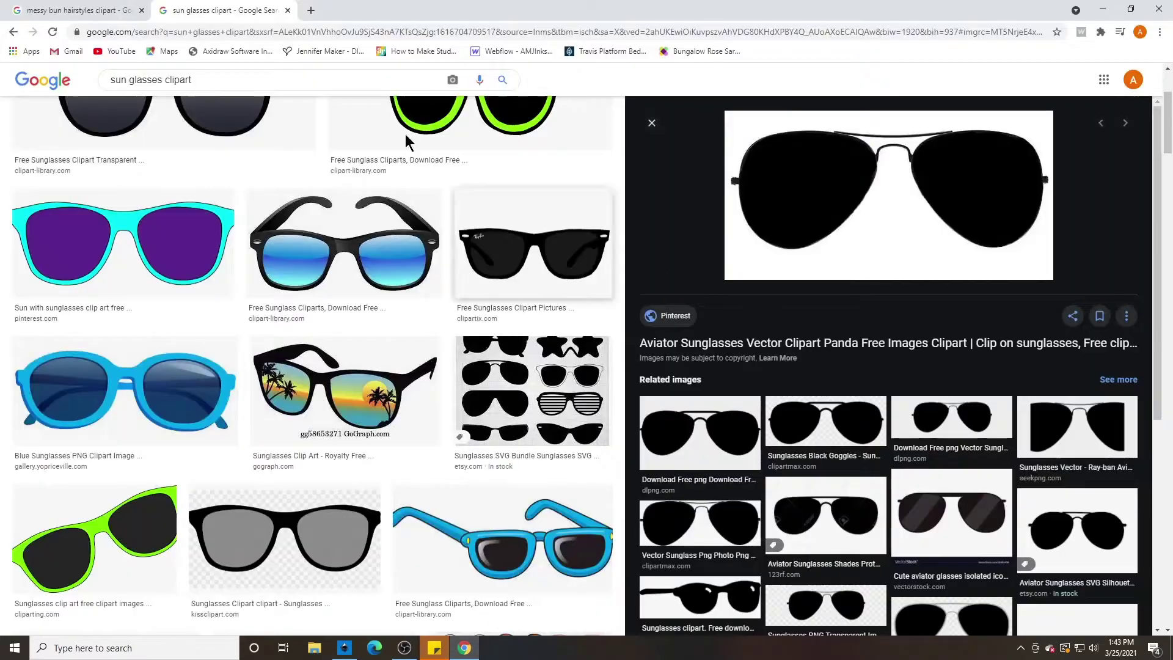
left_click(8, 7)
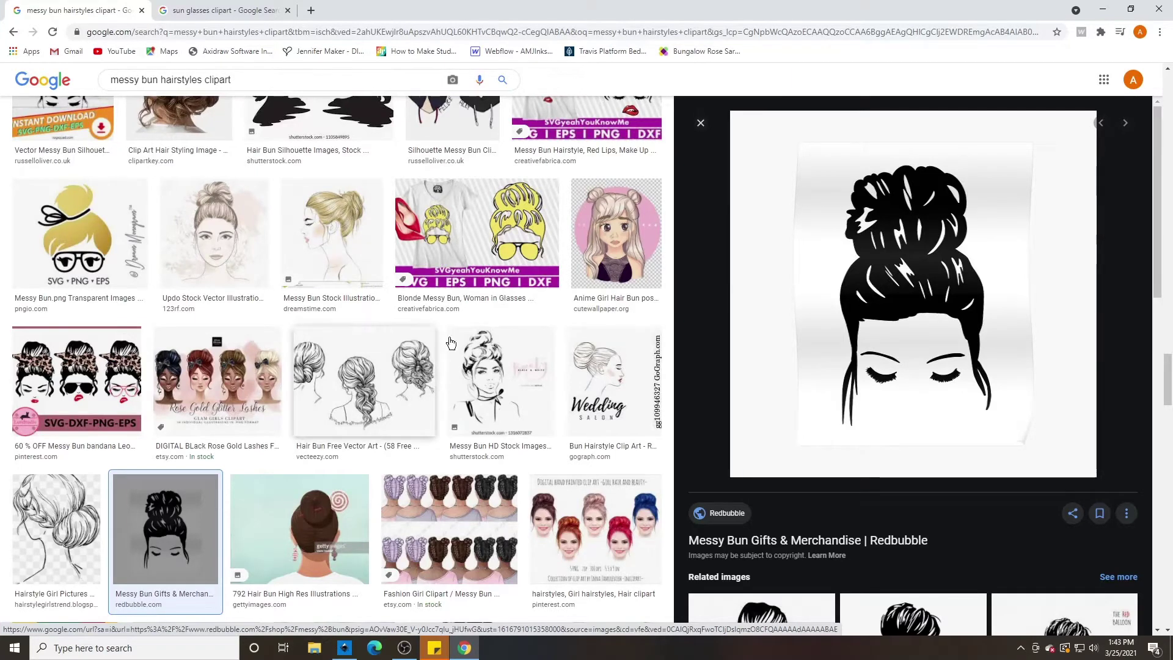
scroll(410, 349, "down", 1)
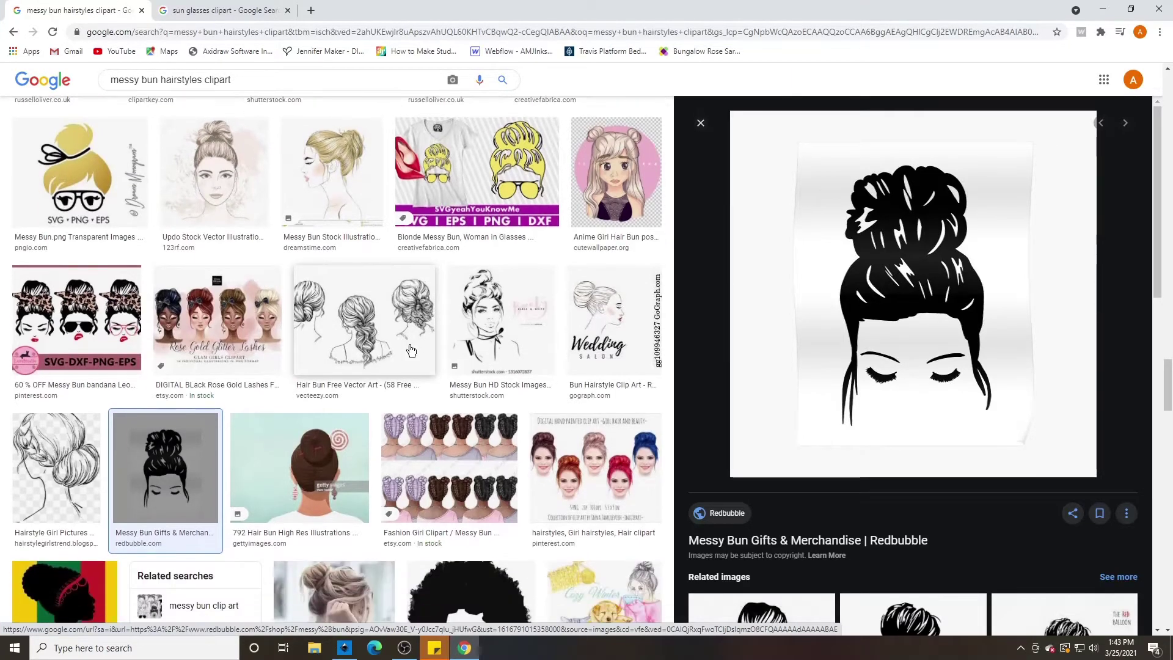
scroll(411, 349, "down", 2)
scroll(341, 322, "up", 1)
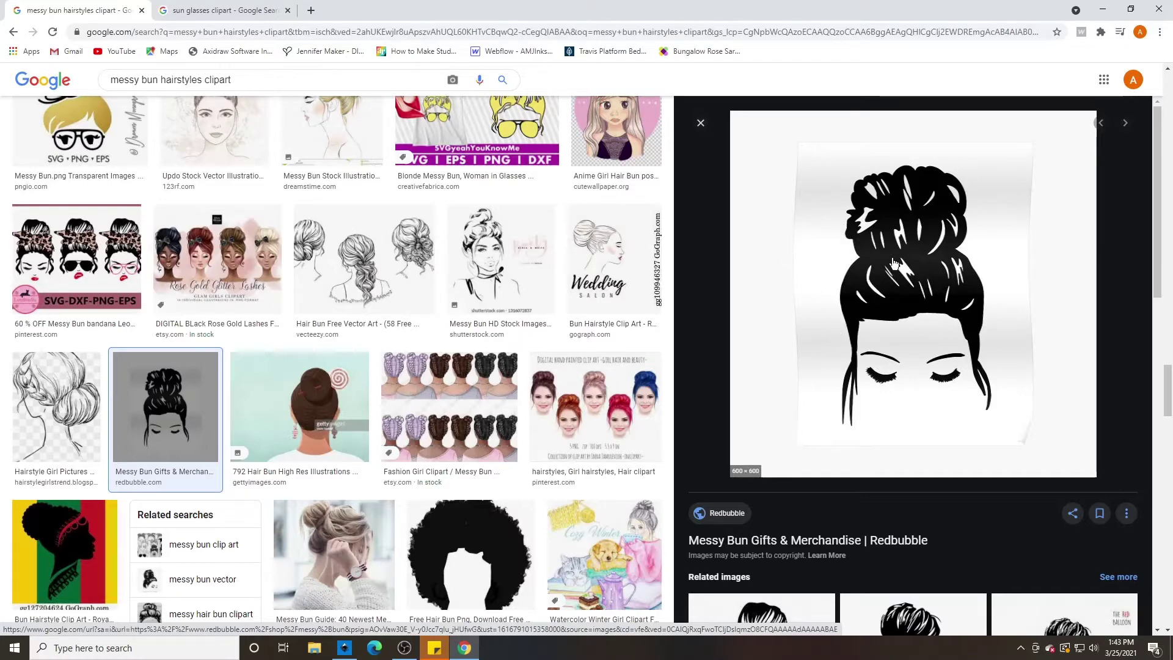
right_click(908, 225)
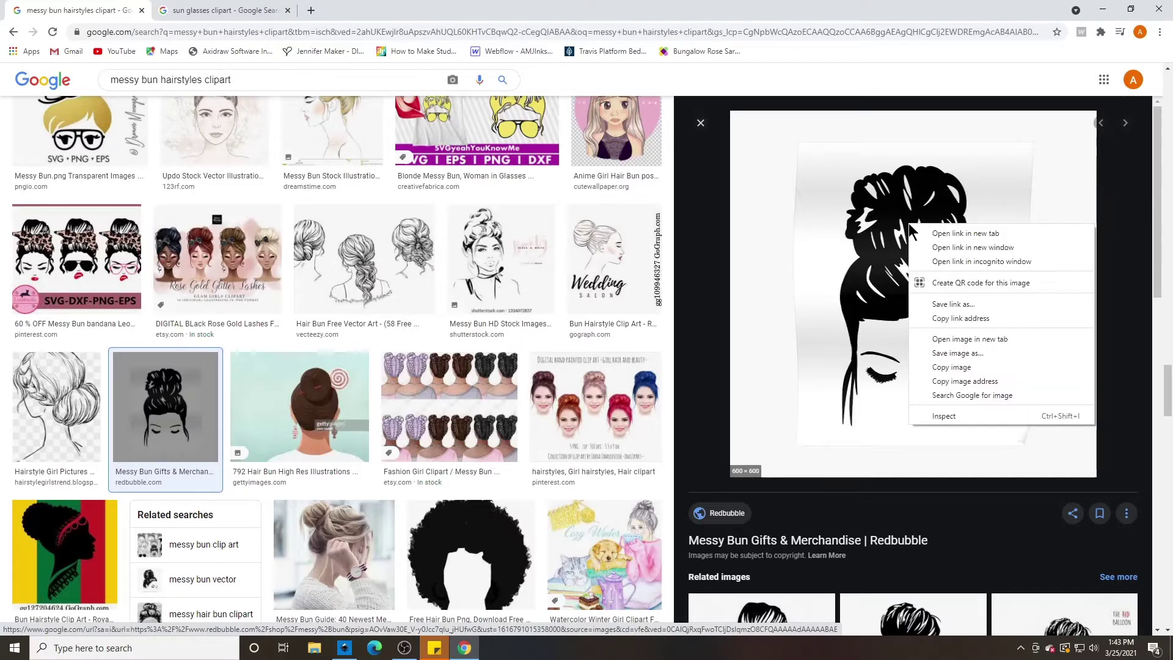
left_click(927, 368)
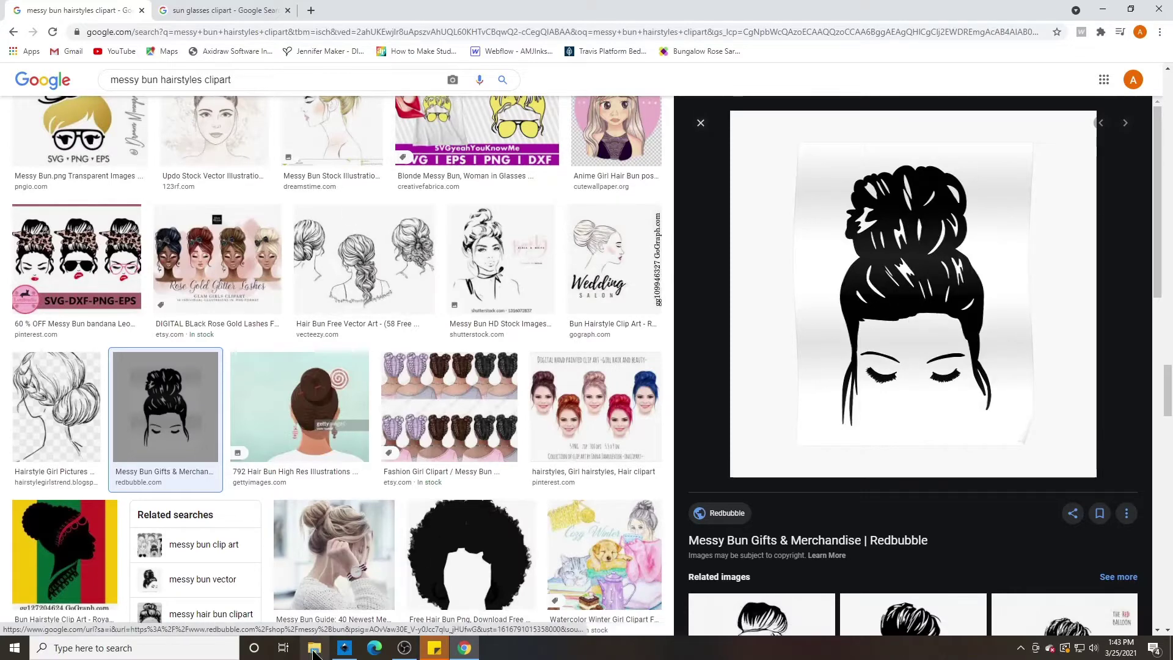
- Paste the copied messy-bun image onto the Inkscape page
left_click(344, 647)
right_click(463, 283)
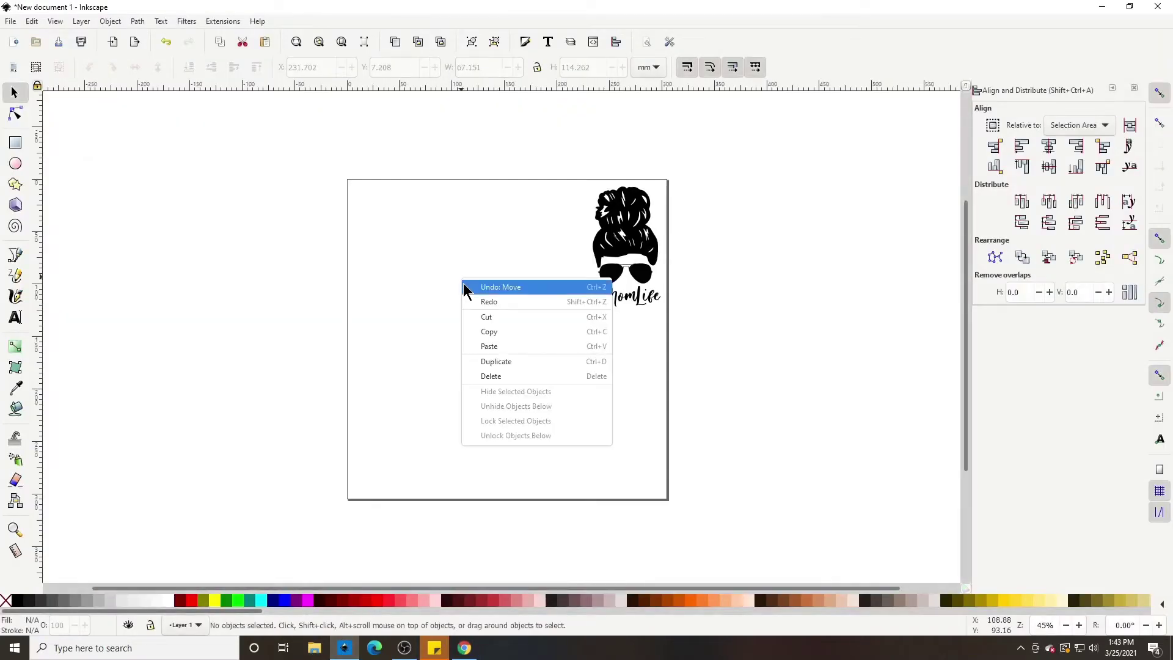
left_click(484, 346)
mouse_move(489, 342)
left_mouse_down()
mouse_move(459, 291)
mouse_move(491, 335)
left_mouse_up()
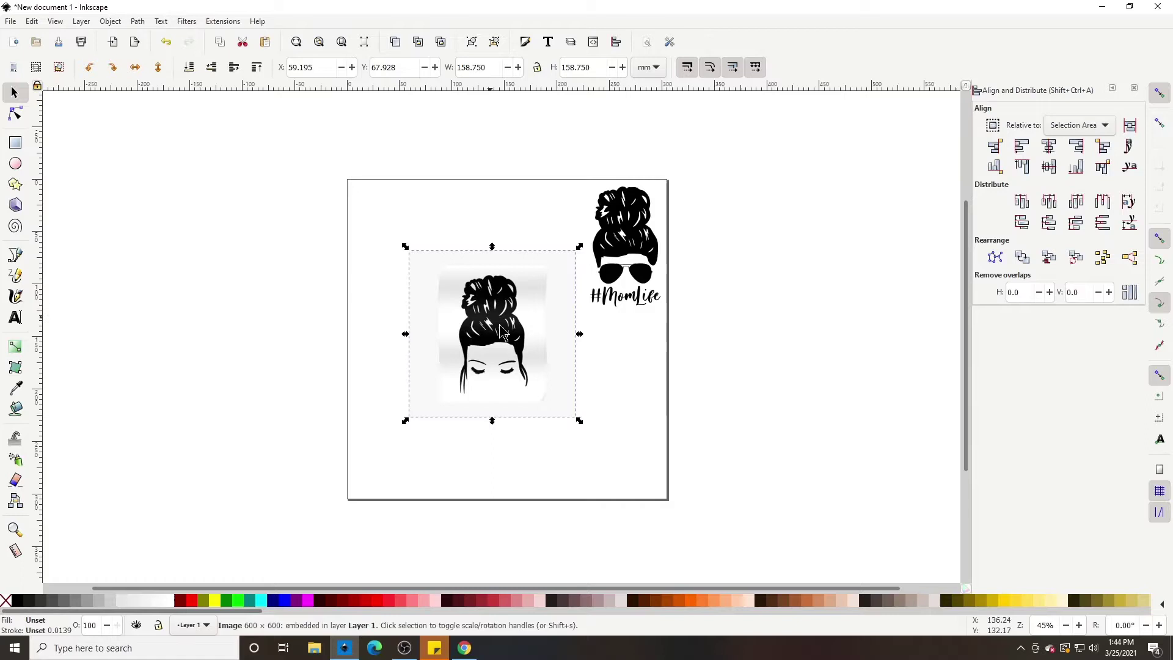
- Trace the image with multiple colour scans and background removed, then move the trace above the page
left_click(138, 22)
left_click(166, 66)
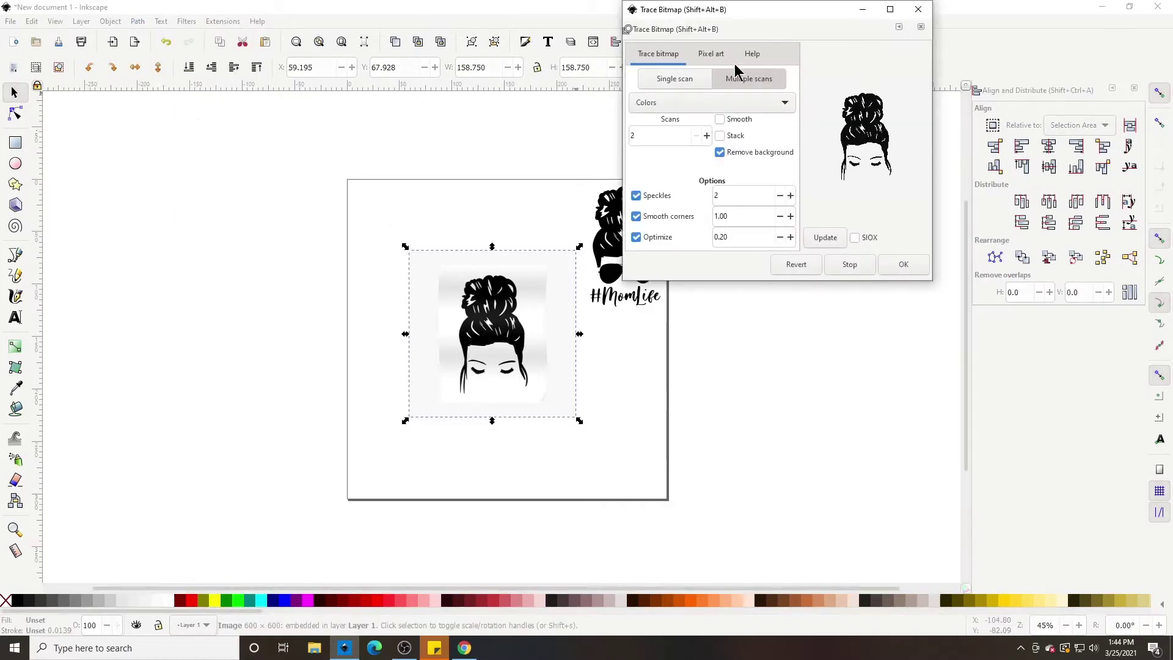
mouse_move(786, 14)
left_mouse_down()
mouse_move(391, 205)
mouse_move(247, 215)
left_mouse_up()
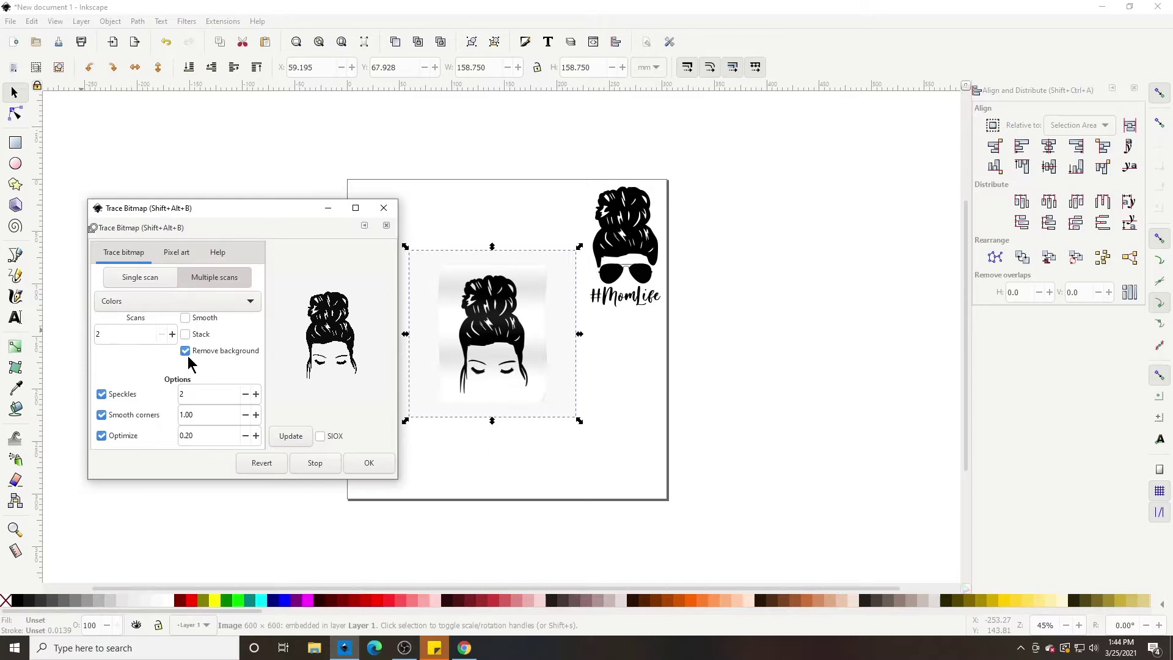
left_click(291, 437)
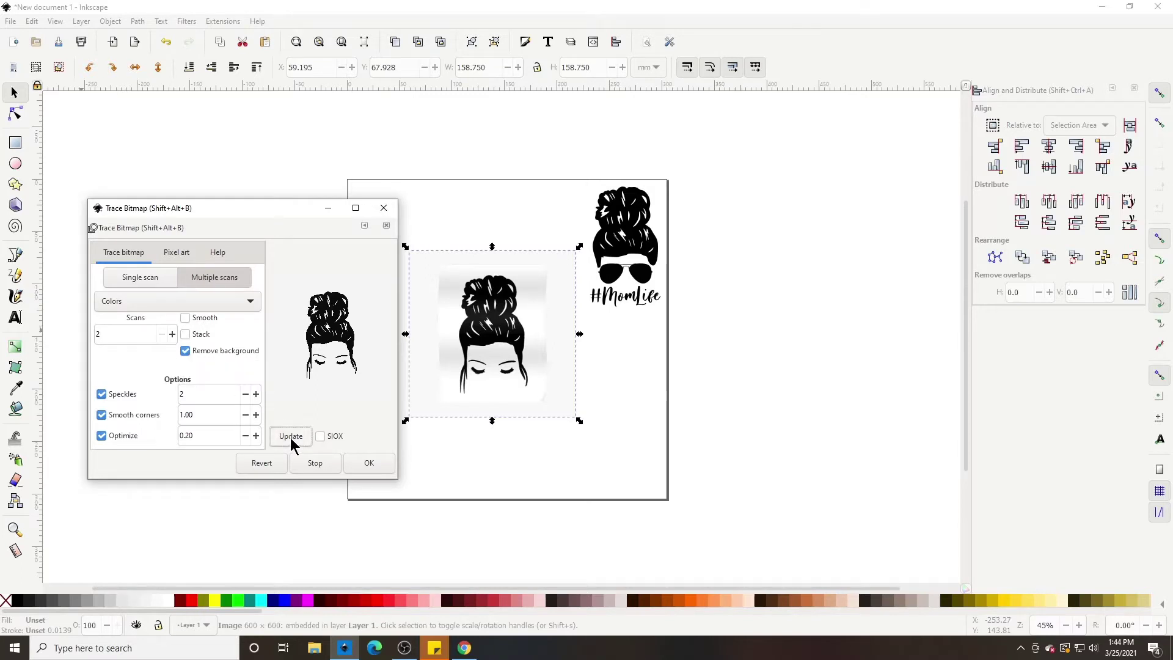
left_click(369, 463)
mouse_move(504, 347)
left_mouse_down()
mouse_move(469, 274)
mouse_move(463, 185)
left_mouse_up()
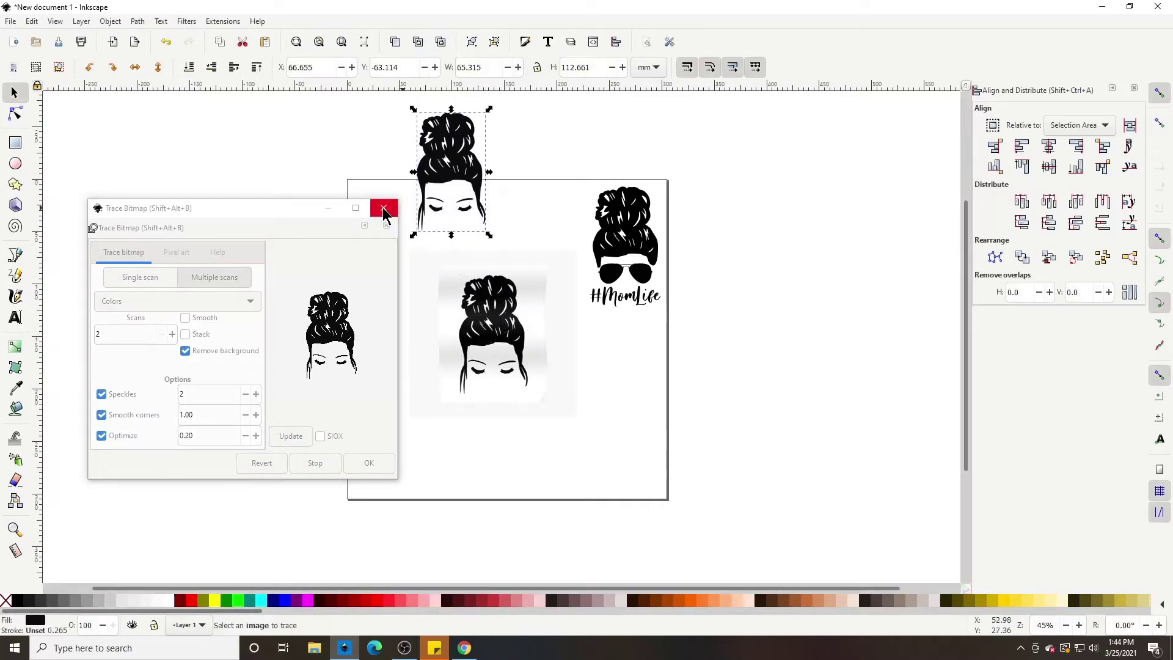
- Delete the original messy-bun bitmap and move the traced hair path to the page's upper left
left_click(383, 208)
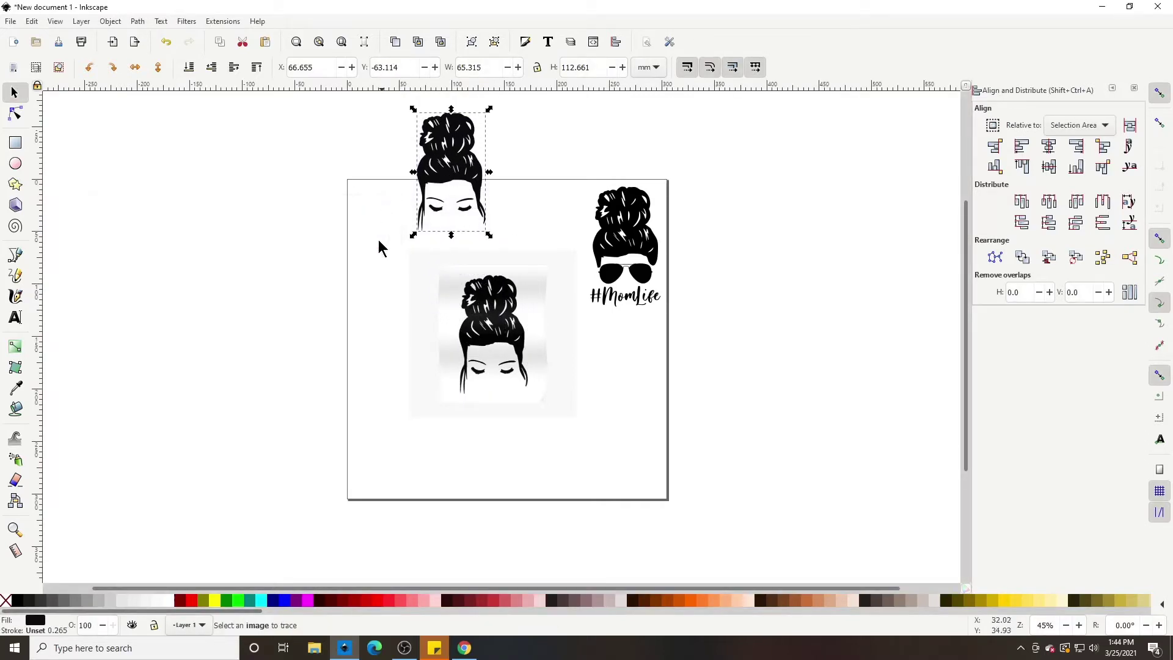
left_click(504, 335)
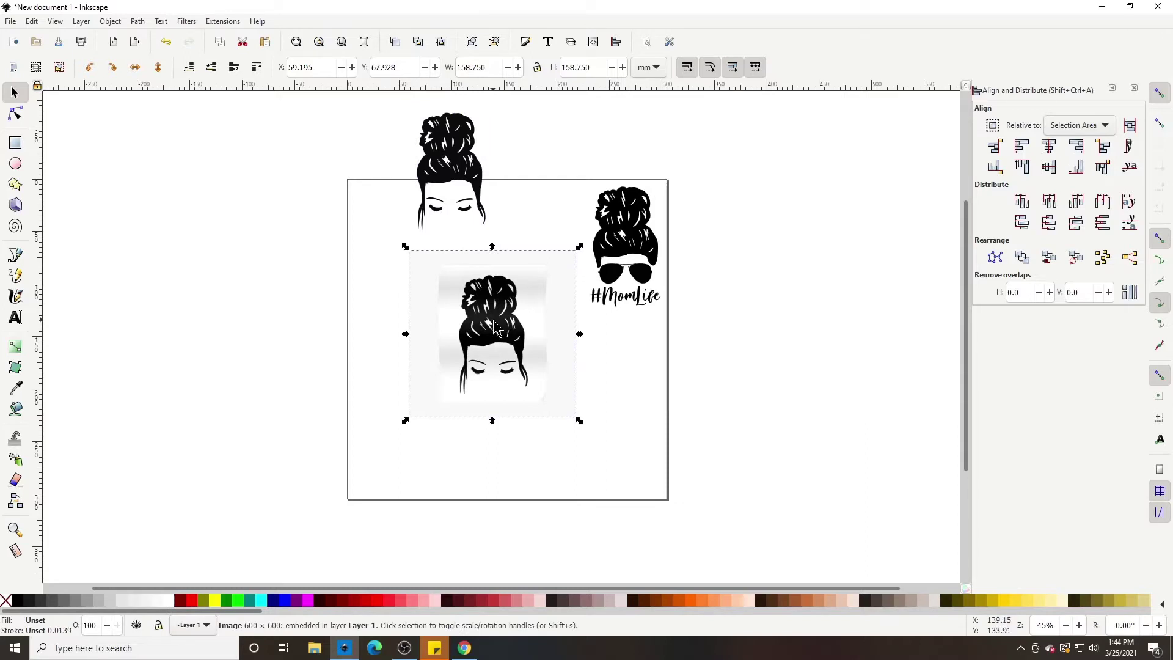
key("Delete")
mouse_move(461, 181)
left_mouse_down()
mouse_move(445, 248)
mouse_move(405, 281)
mouse_move(380, 254)
left_mouse_up()
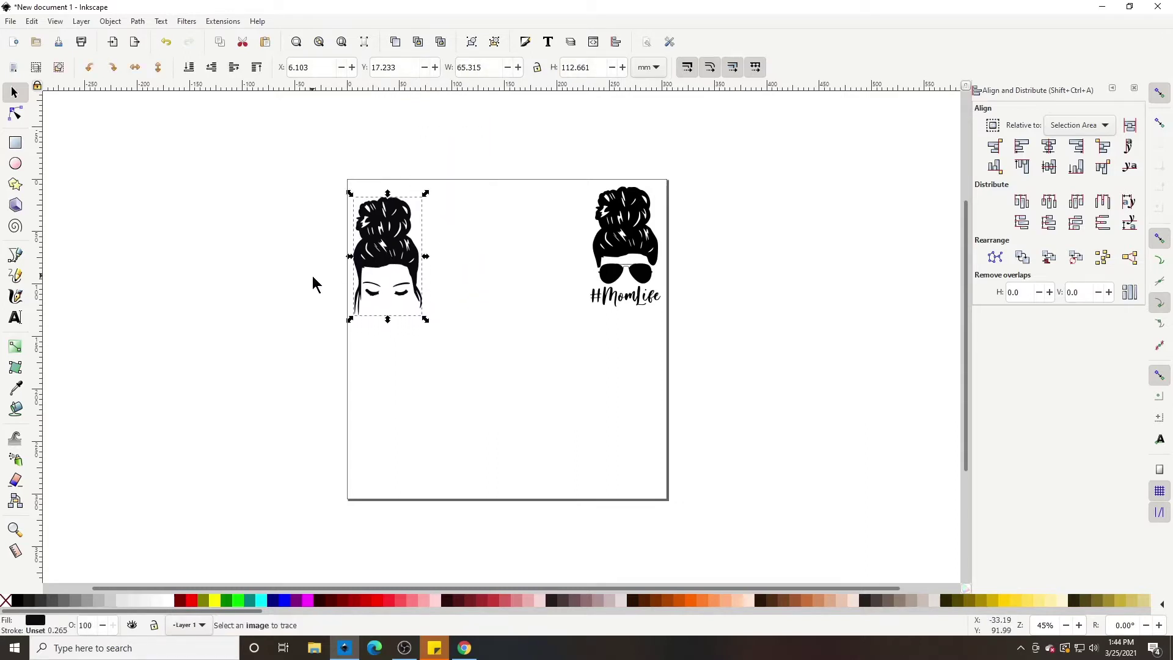
left_click(15, 114)
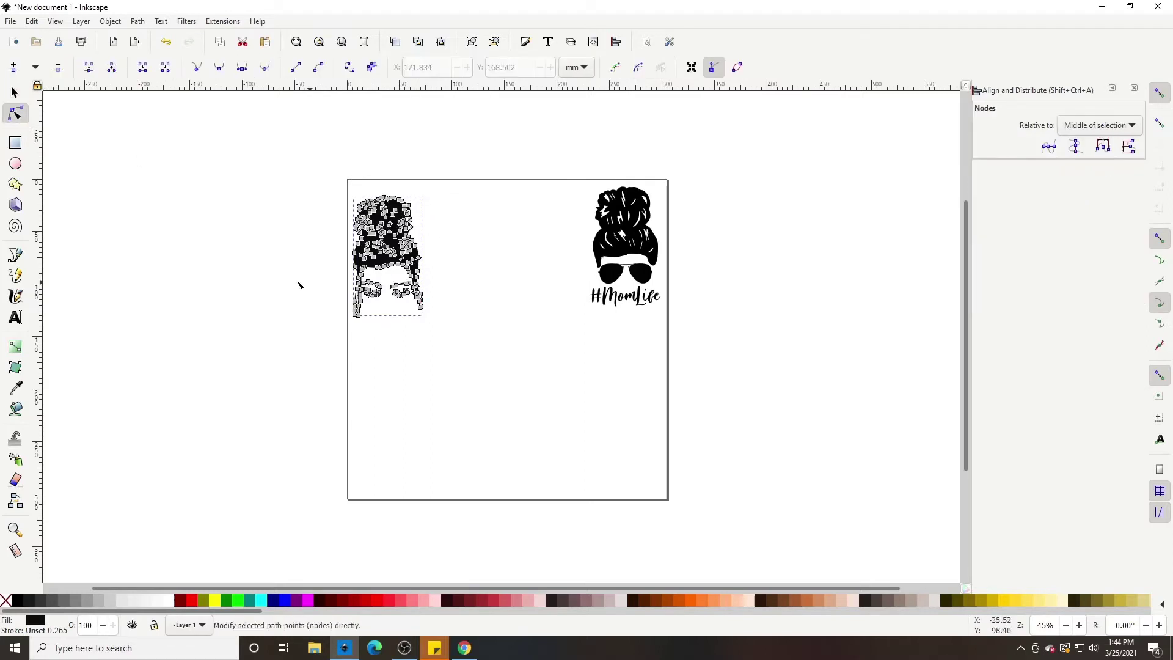
left_click(16, 93)
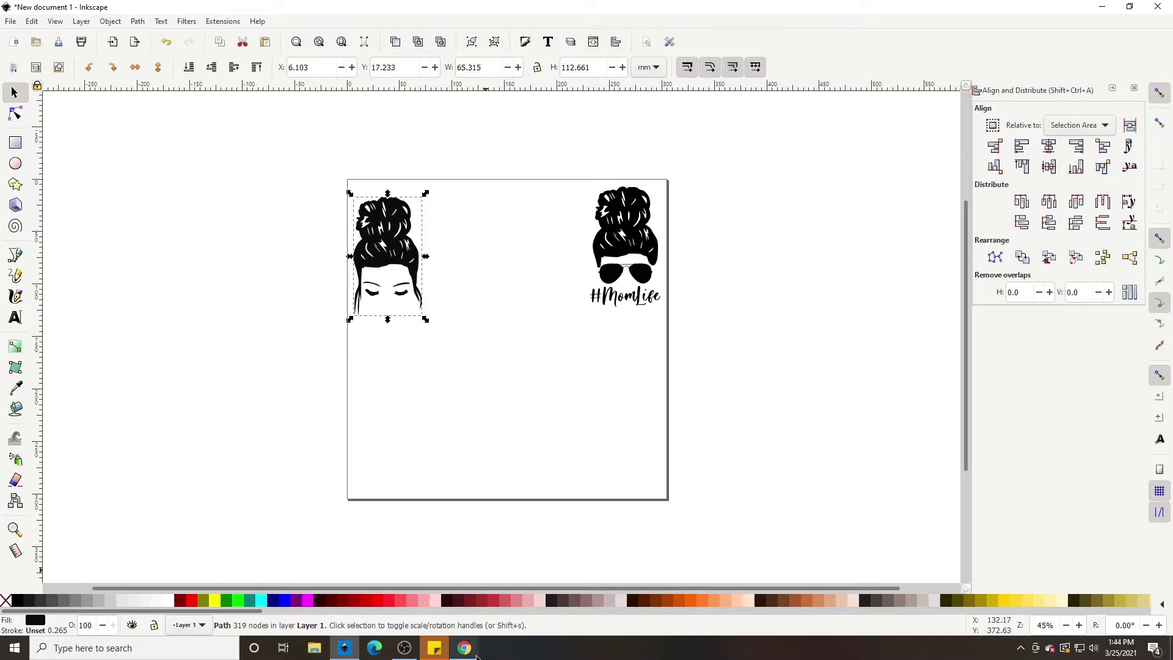
mouse_move(474, 655)
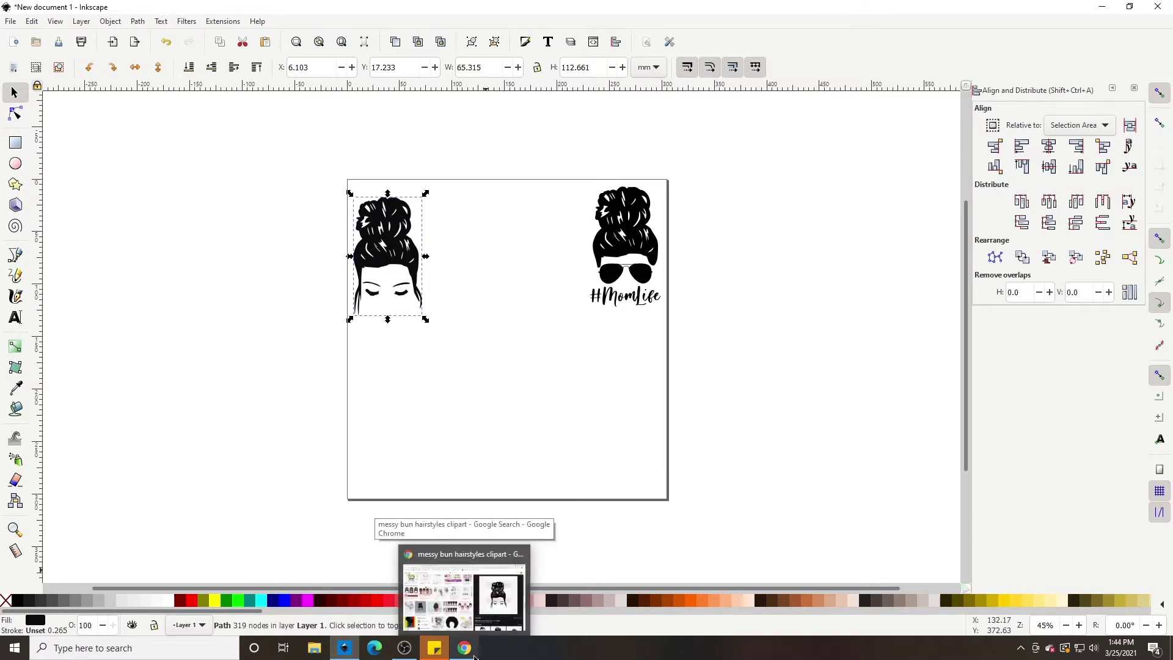
- Copy the aviator sunglasses image from the sun glasses clipart results and return to Inkscape
left_click(473, 656)
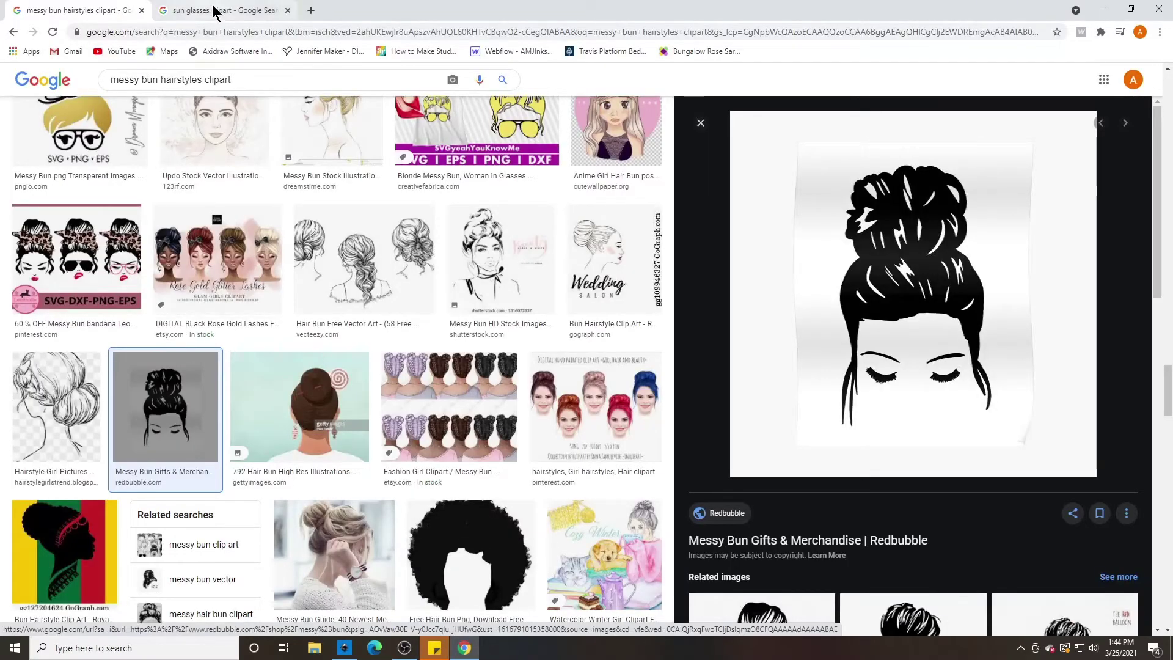
left_click(178, 17)
scroll(305, 183, "up", 3)
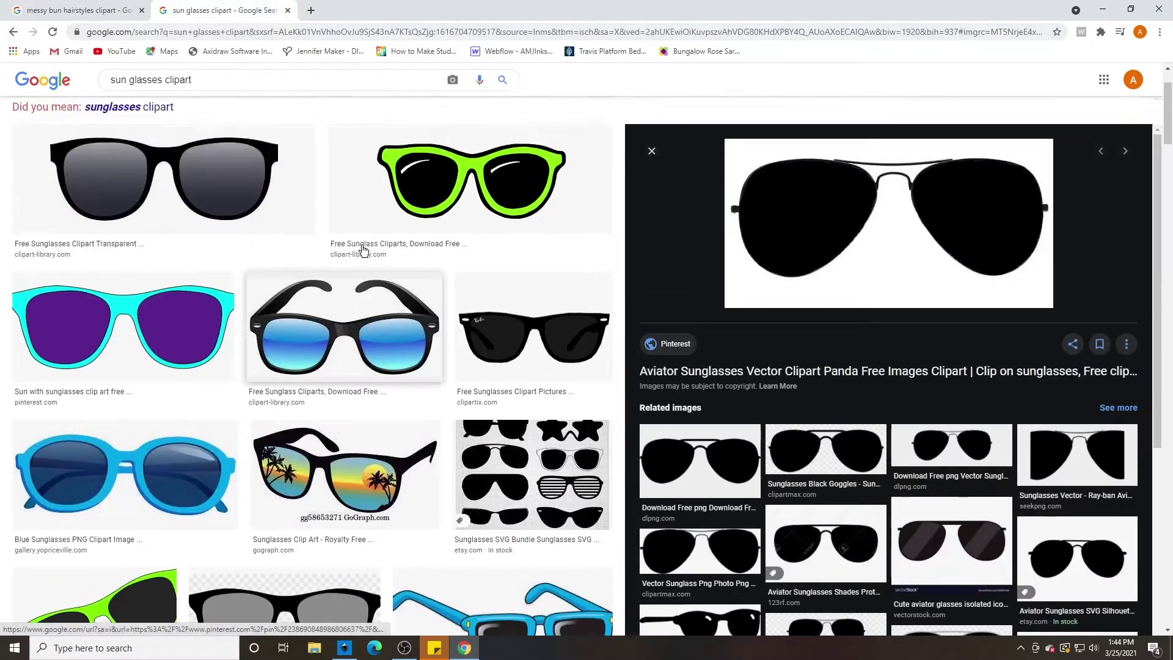
scroll(362, 251, "down", 7)
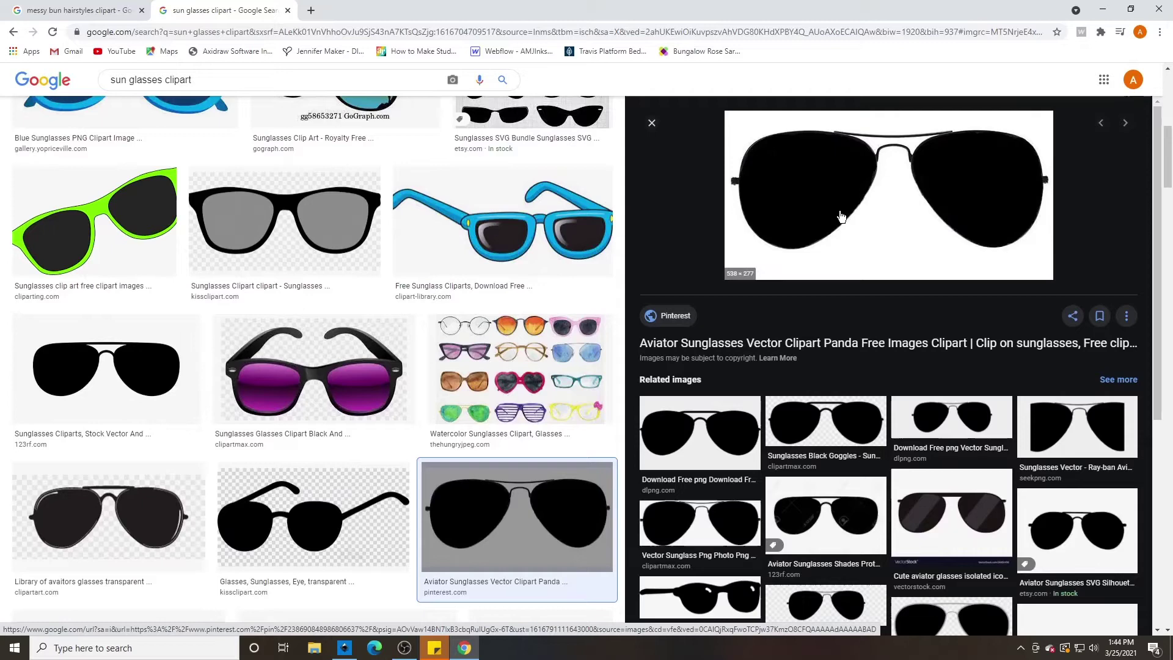
right_click(836, 193)
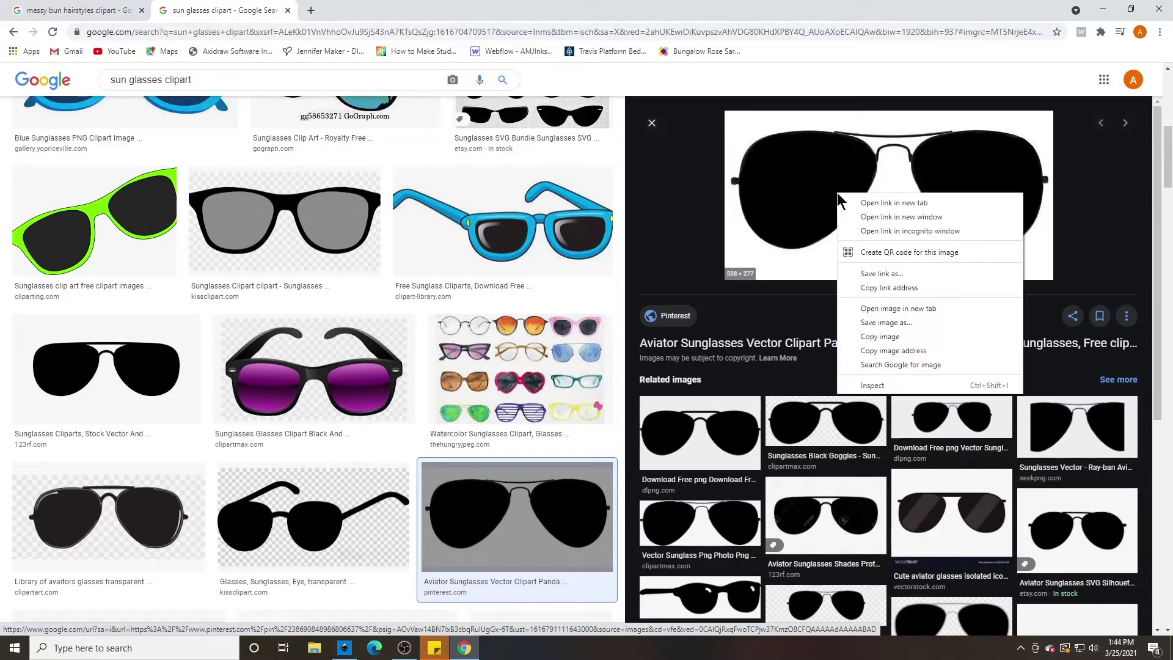
left_click(881, 336)
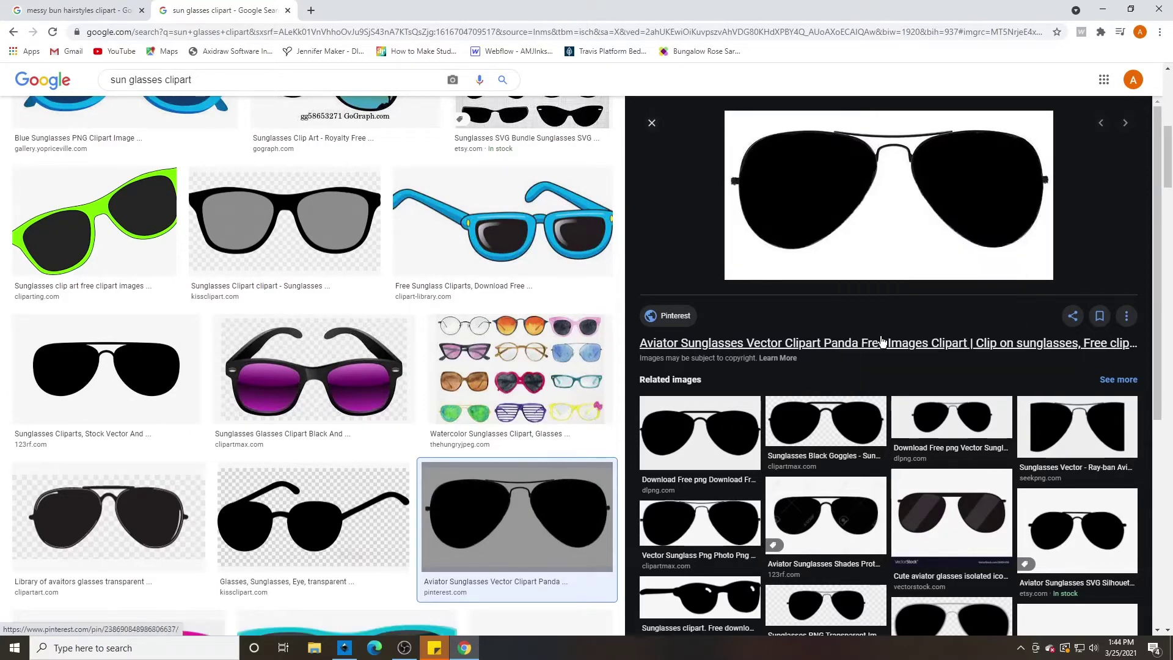
left_click(345, 647)
- Paste the aviator sunglasses image and trace it with multiple scans and background removed
right_click(430, 385)
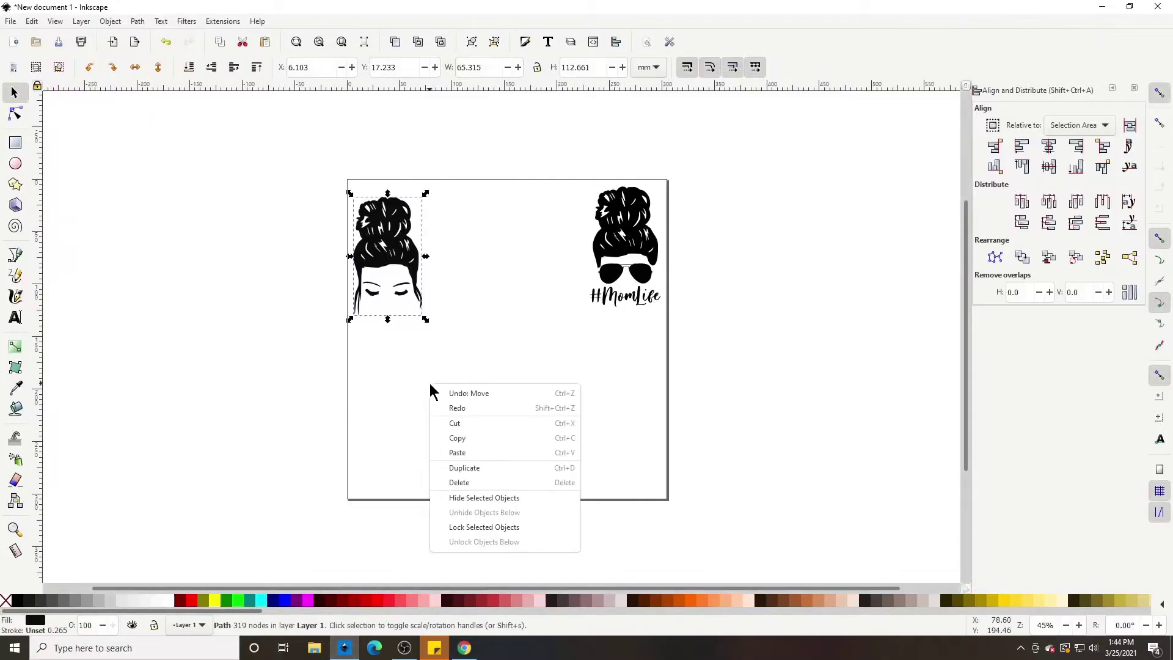
left_click(453, 448)
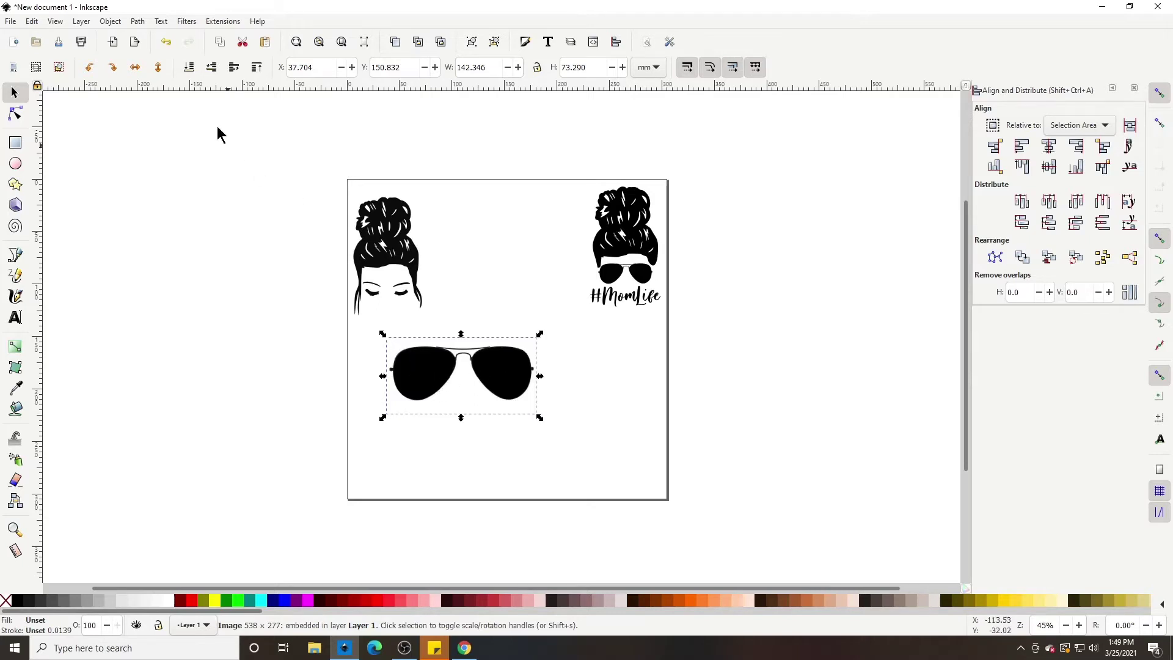
left_click(139, 21)
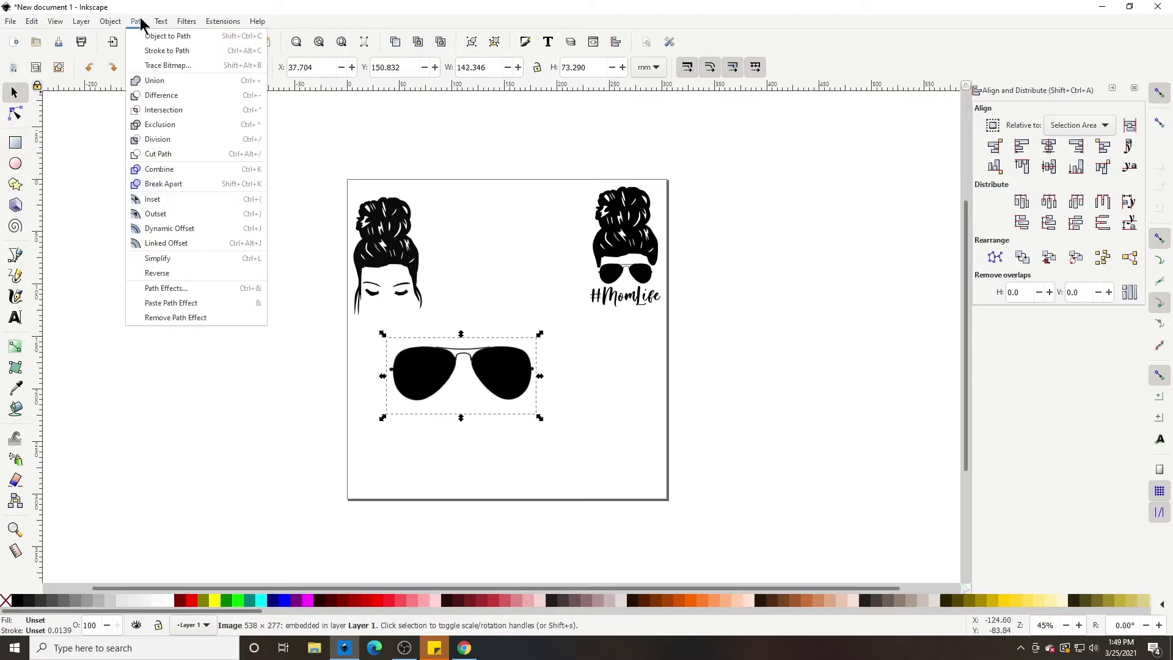
left_click(153, 66)
mouse_move(309, 98)
left_mouse_down()
mouse_move(307, 133)
mouse_move(162, 185)
left_mouse_up()
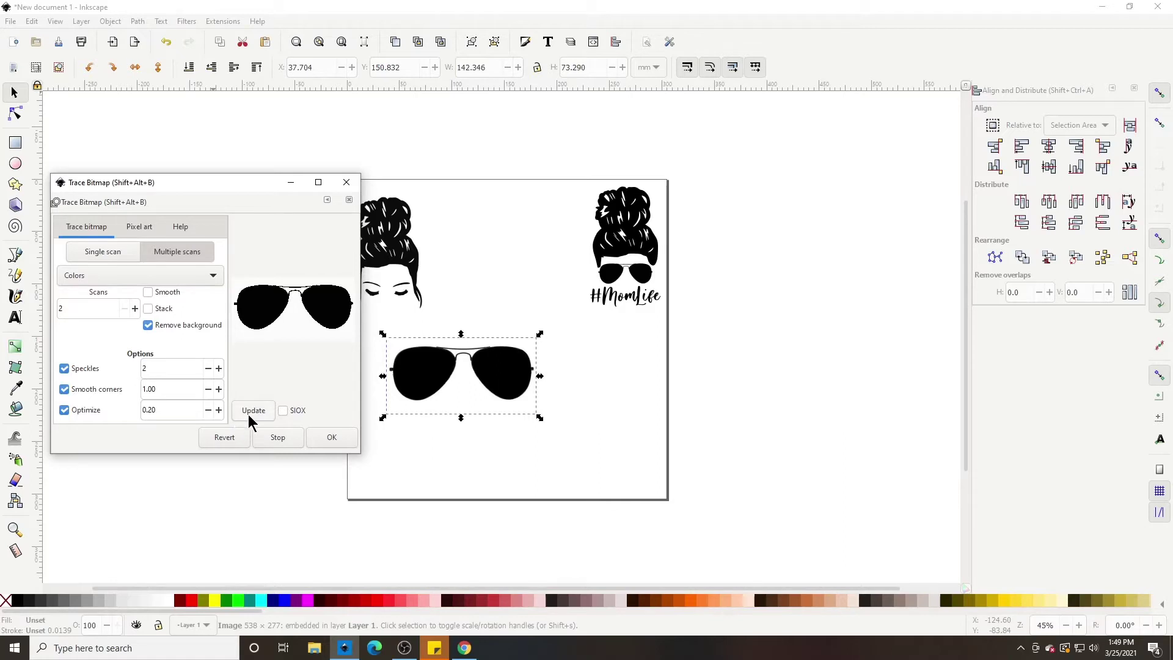
left_click(332, 437)
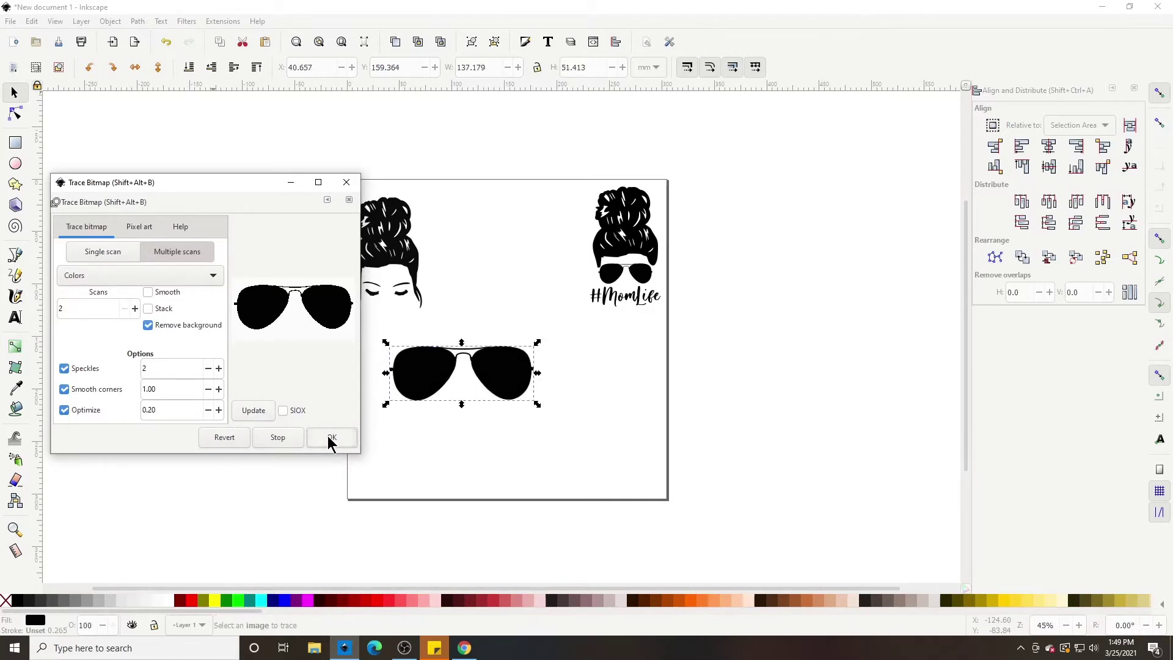
- Move the traced sunglasses off the page and delete the original bitmap sunglasses
left_click(346, 182)
mouse_move(423, 373)
left_mouse_down()
mouse_move(311, 419)
mouse_move(218, 354)
mouse_move(227, 359)
left_mouse_up()
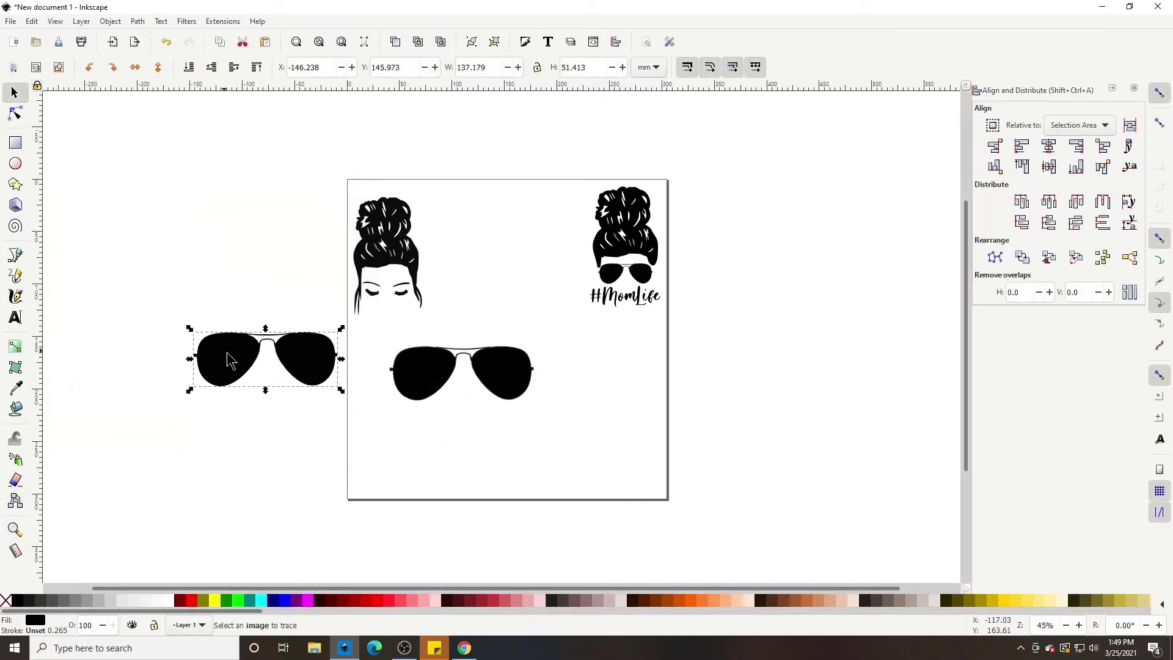
left_click(16, 113)
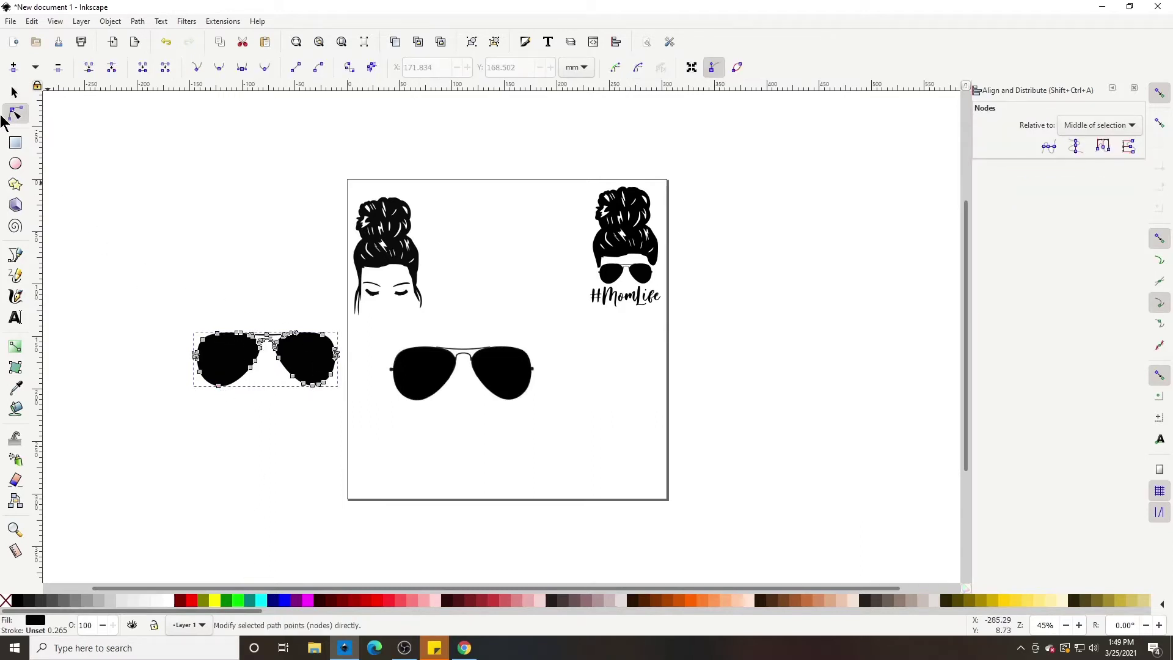
left_click(14, 92)
left_click(438, 390)
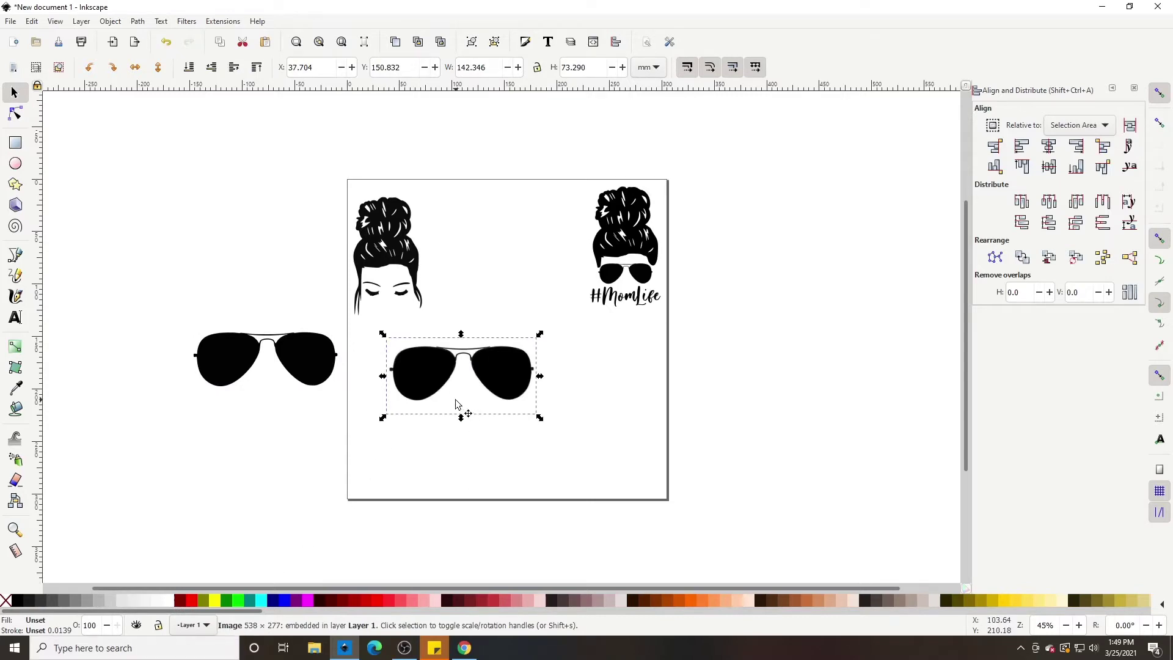
key("Delete")
- Bring the traced sunglasses beside the bun head and shift the head right to X 77.717, Y 28.877
left_click(325, 359)
left_click_drag(325, 358, 339, 259)
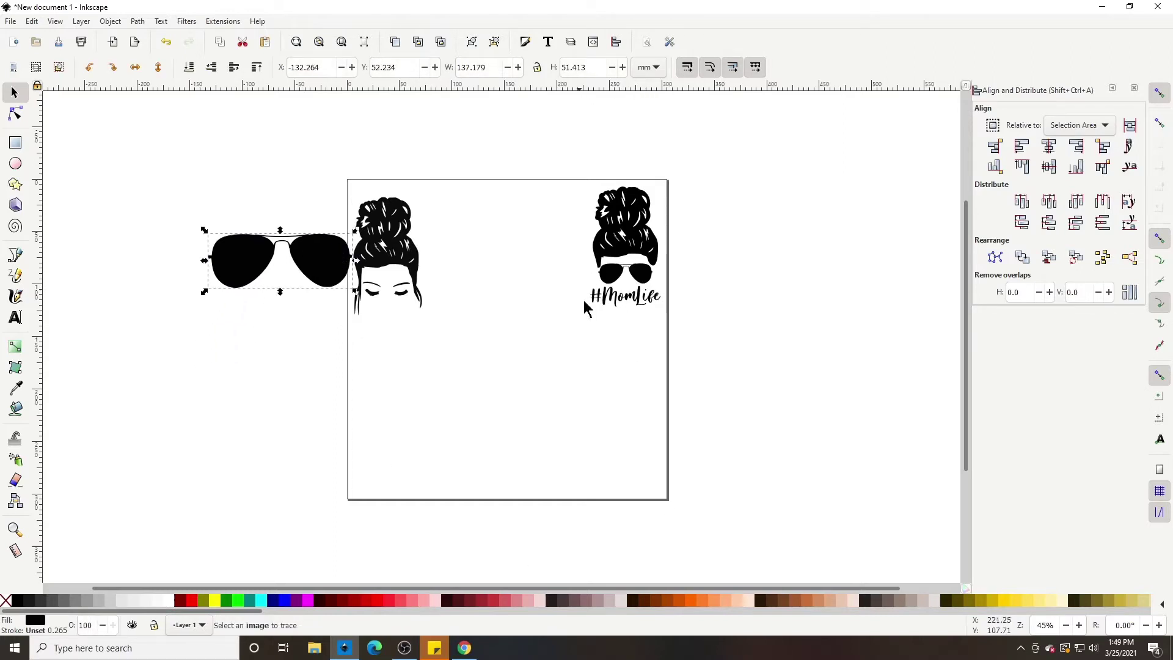
left_click_drag(397, 259, 468, 253)
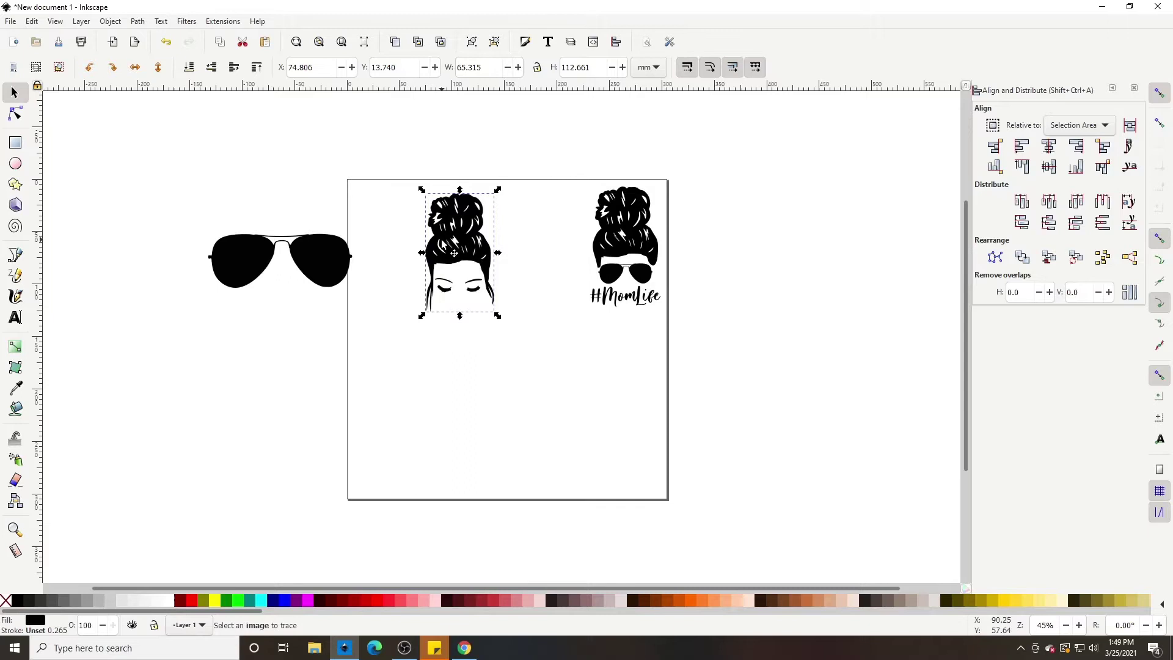
left_click_drag(446, 250, 449, 265)
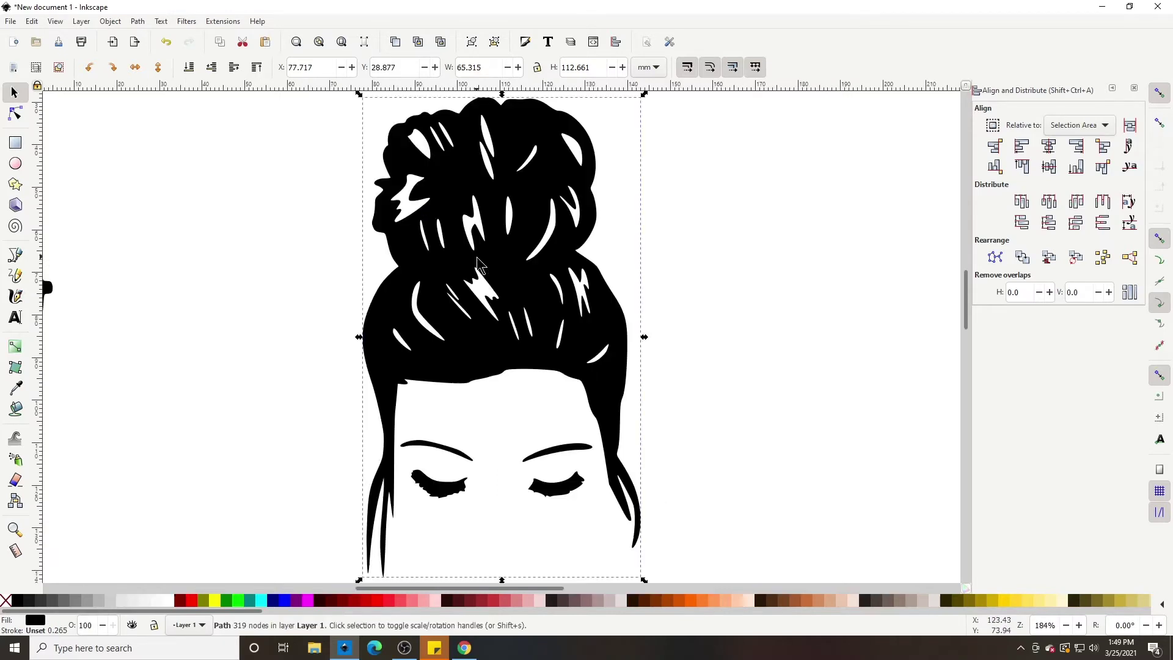
- Delete the eye and eyebrow nodes from the traced hair path
scroll(489, 396, "up", 1)
scroll(490, 391, "down", 2)
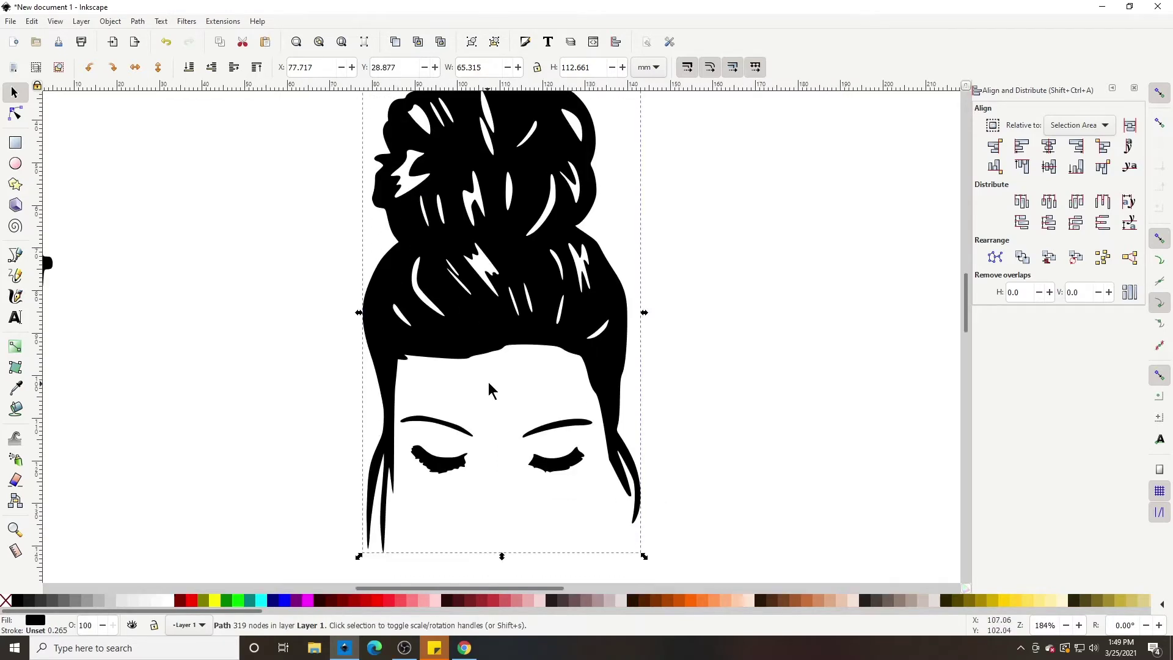
left_click(16, 116)
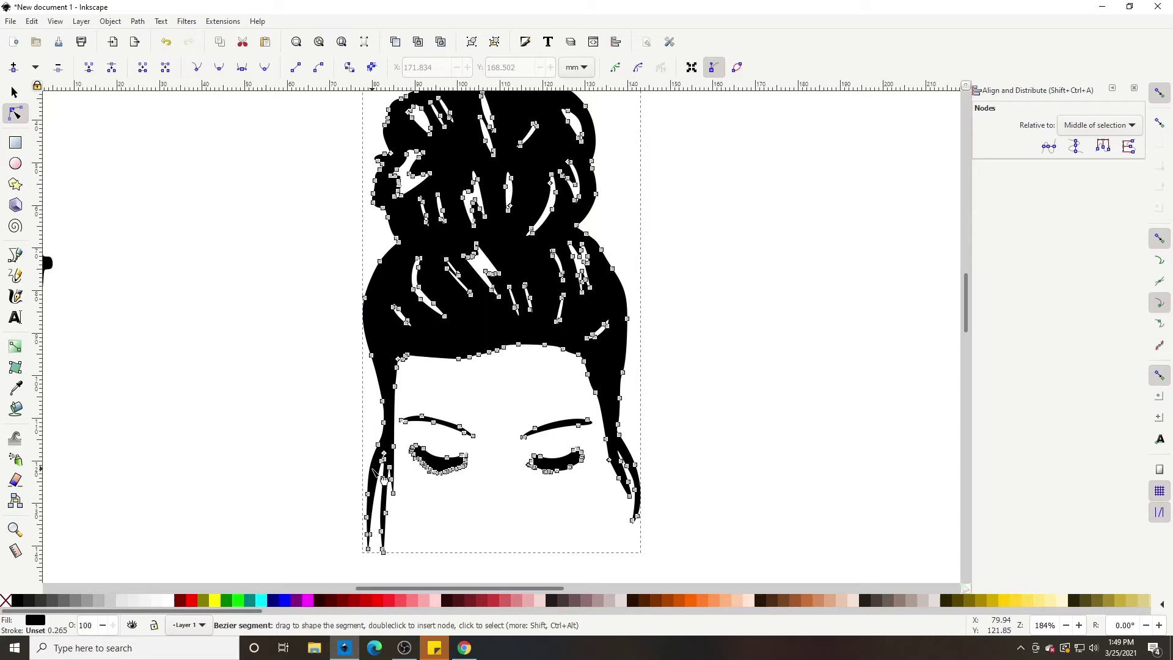
scroll(631, 551, "down", 3)
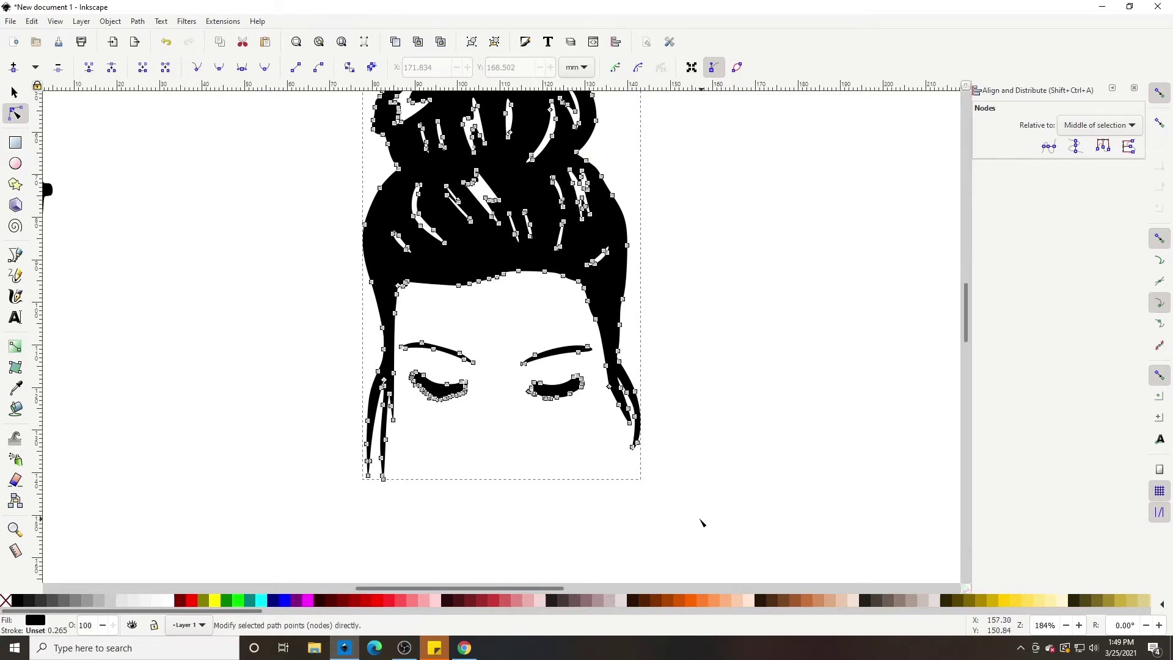
left_click_drag(694, 521, 309, 325)
key("Delete")
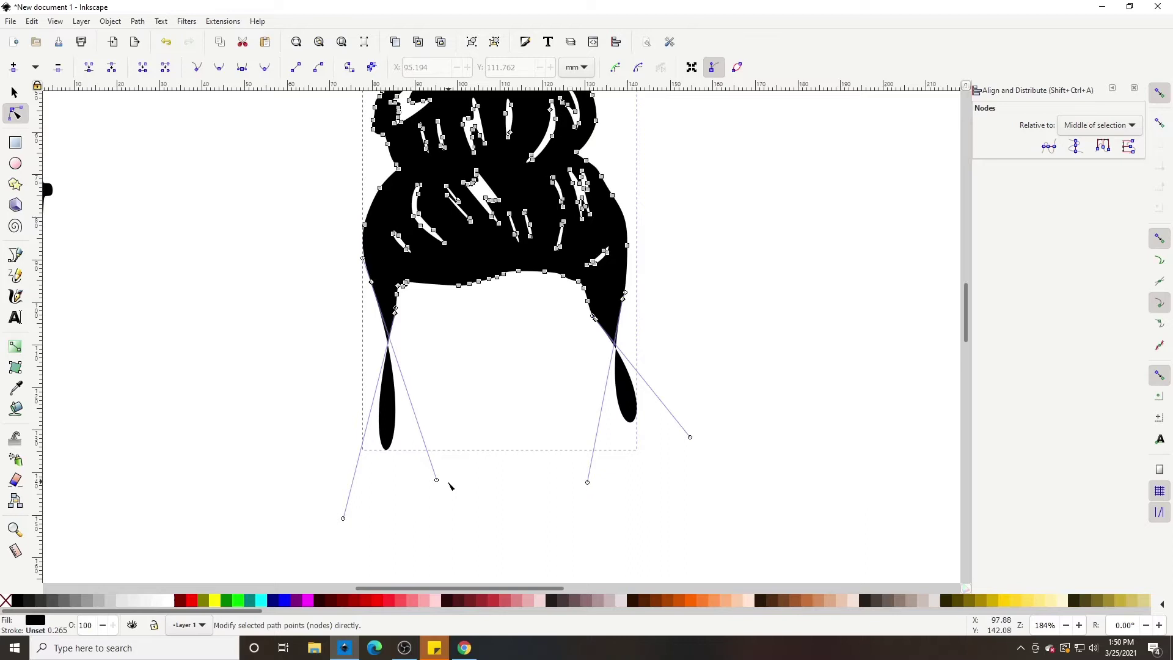
- Reshape the bottom nodes so both side strands end in short rounded tips
left_click_drag(436, 480, 375, 307)
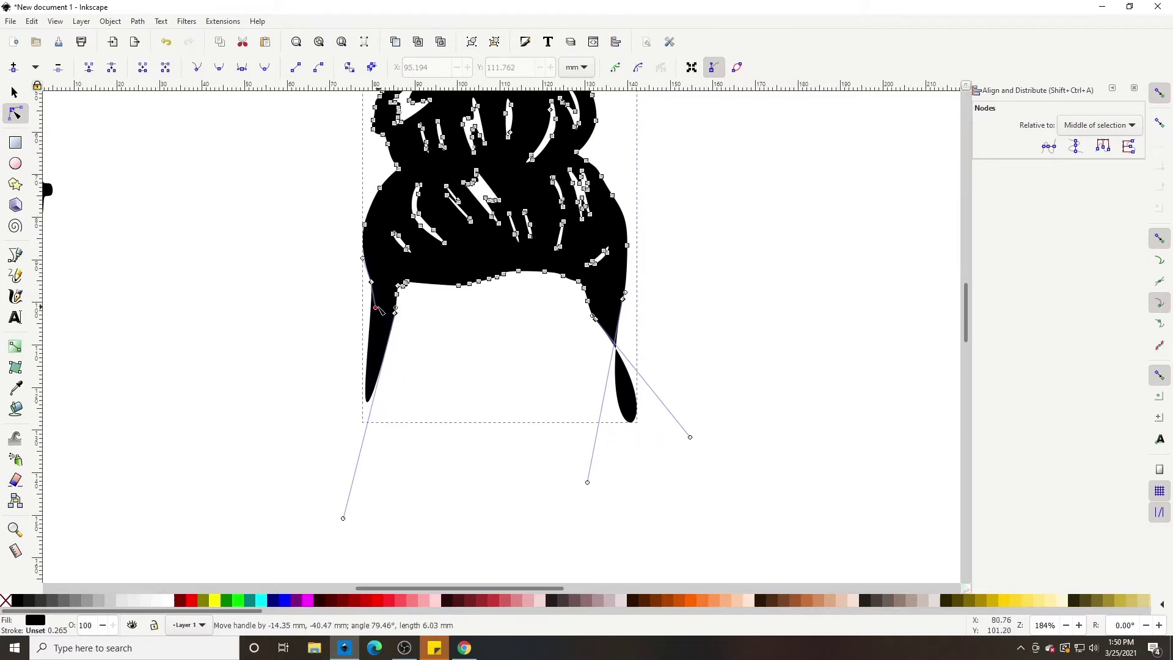
left_click_drag(342, 518, 387, 337)
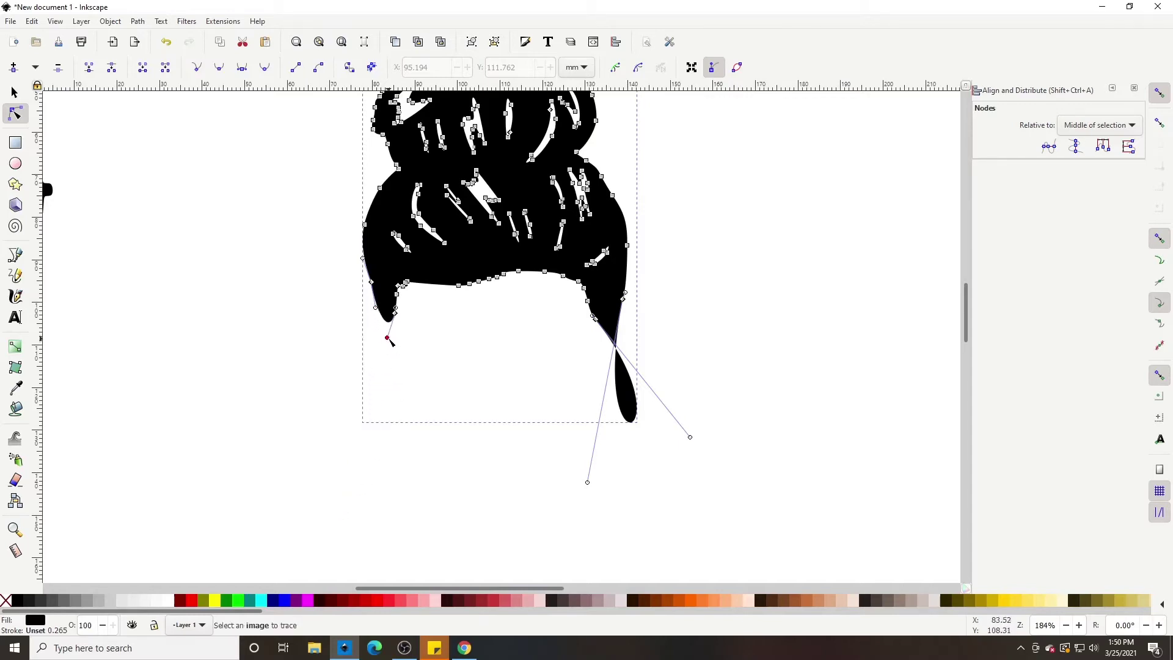
left_click_drag(588, 484, 620, 314)
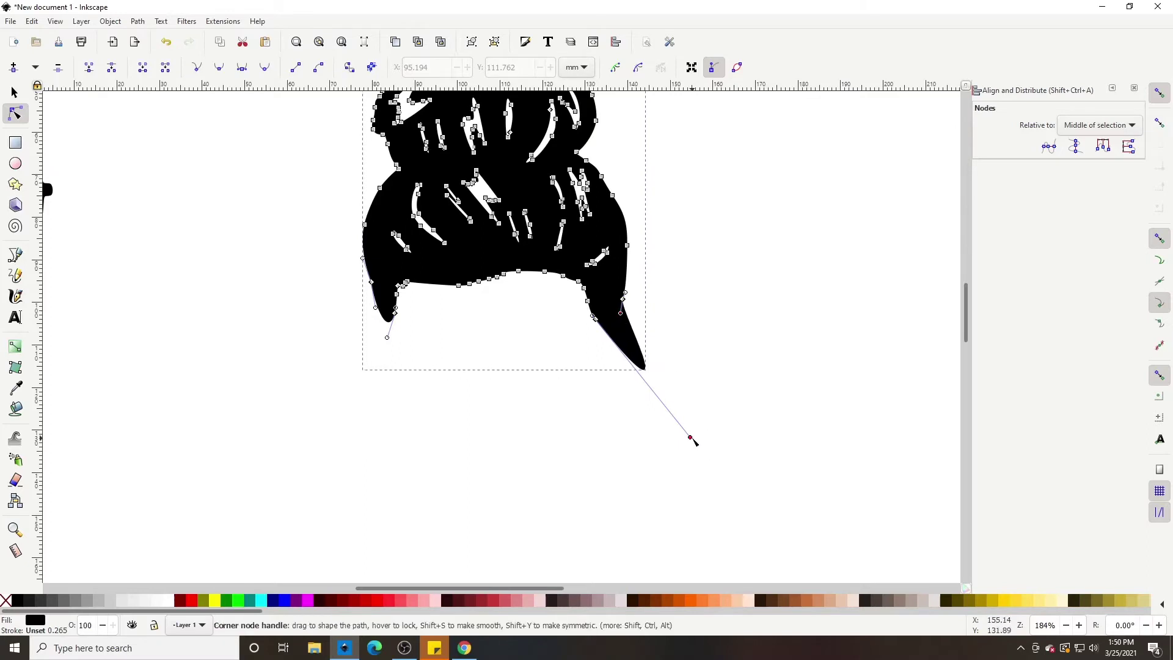
left_click_drag(690, 437, 601, 330)
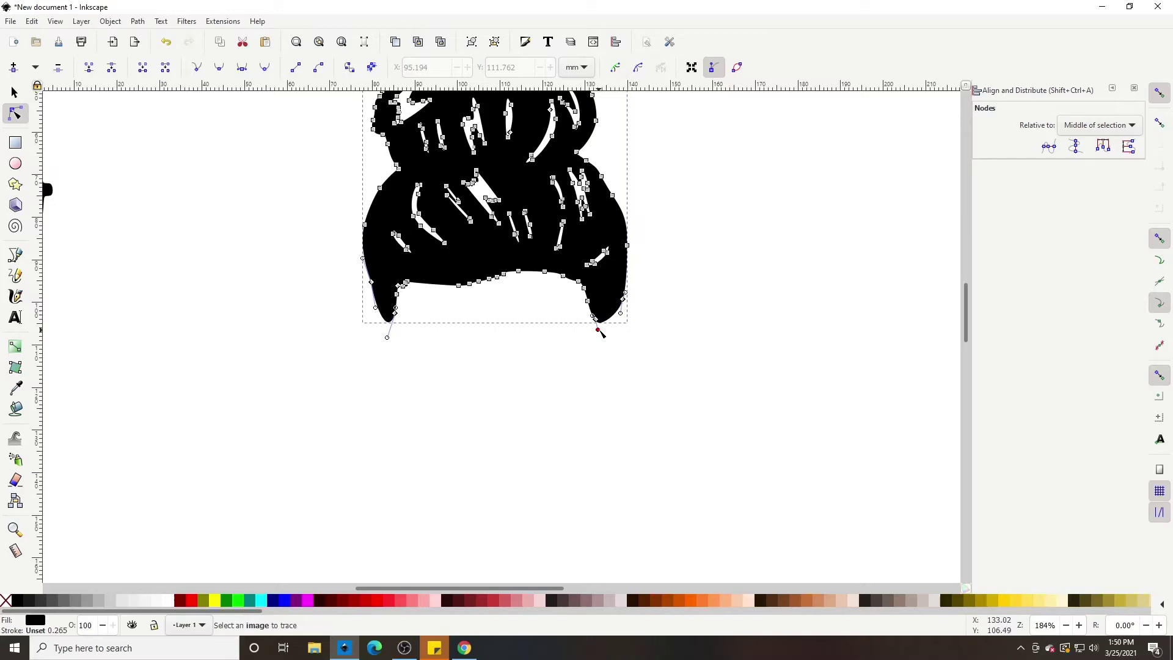
left_click(605, 369)
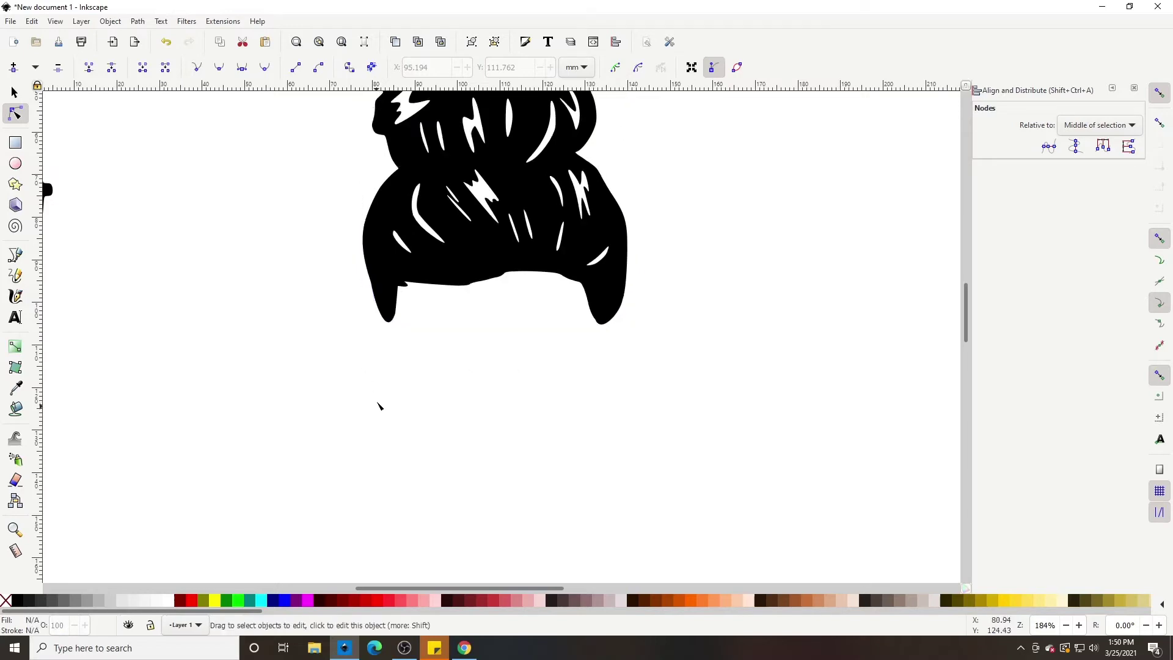
left_click(394, 314)
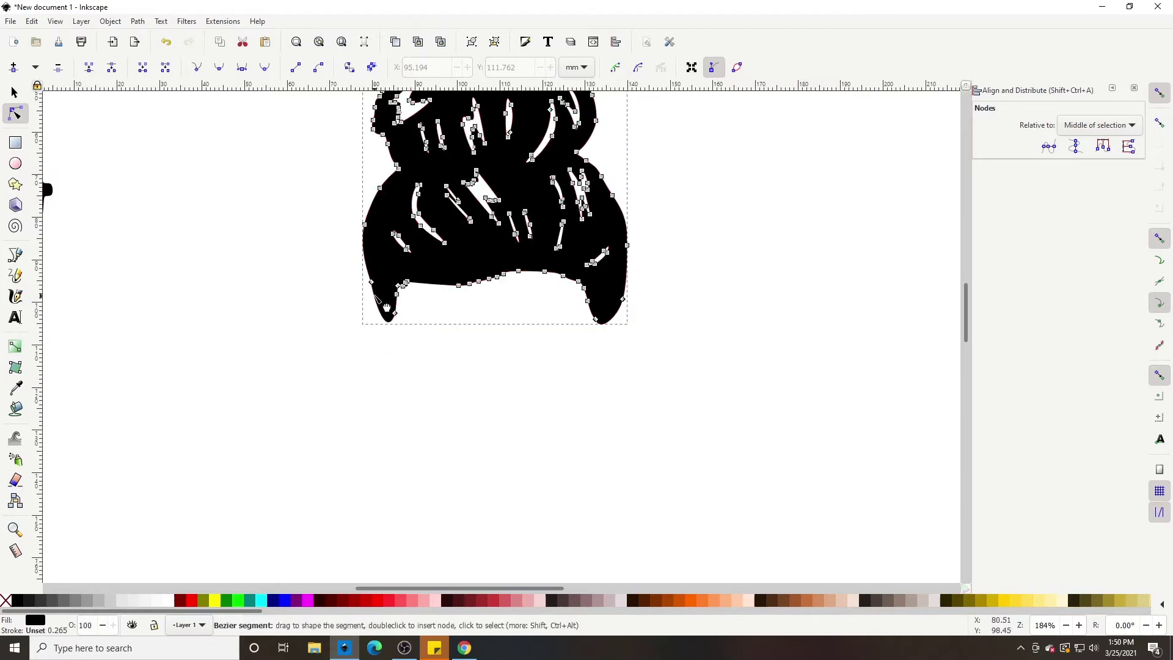
mouse_move(382, 313)
left_mouse_down()
mouse_move(371, 325)
mouse_move(380, 314)
left_mouse_up()
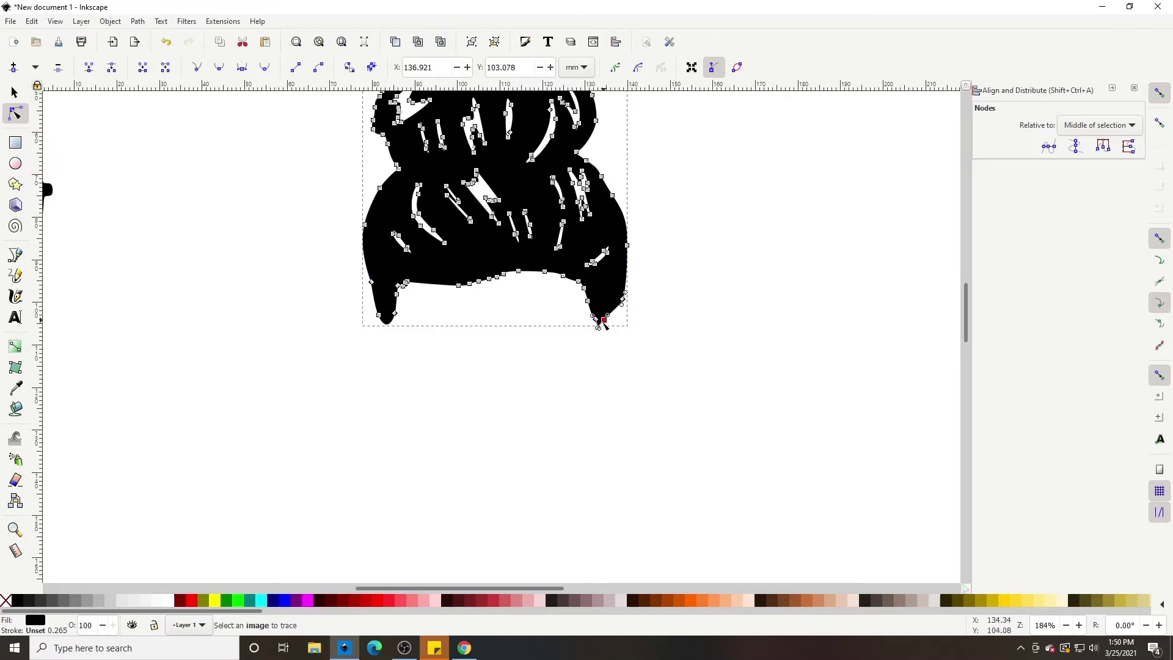
left_click_drag(602, 321, 625, 349)
key("ctrl+z")
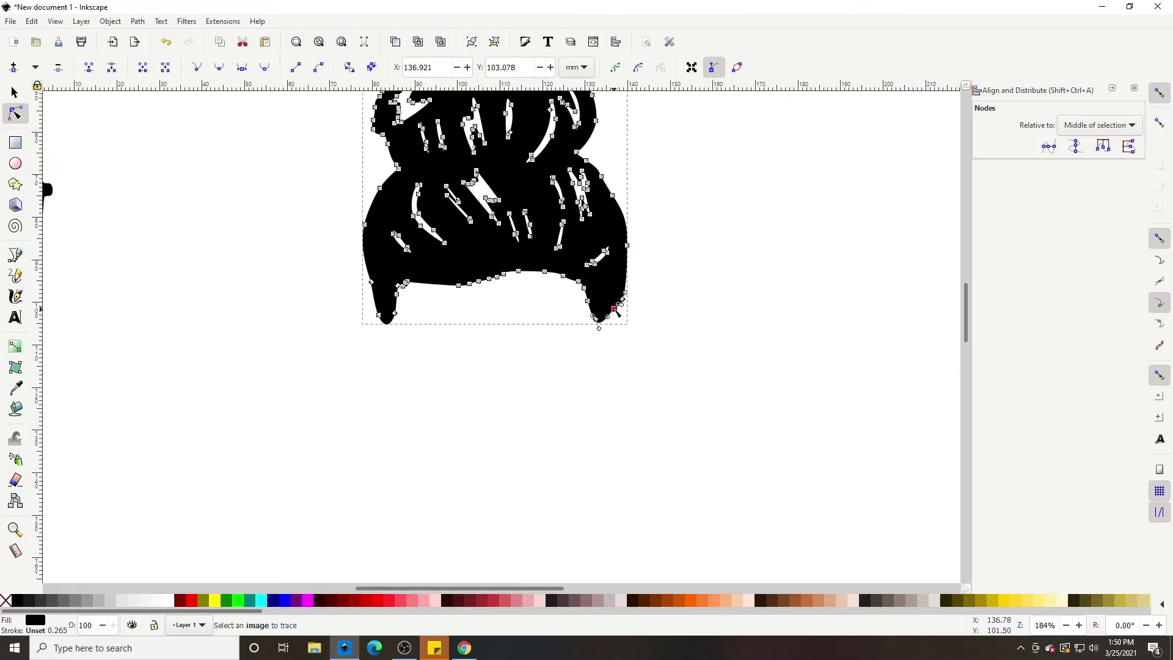
left_click(635, 349)
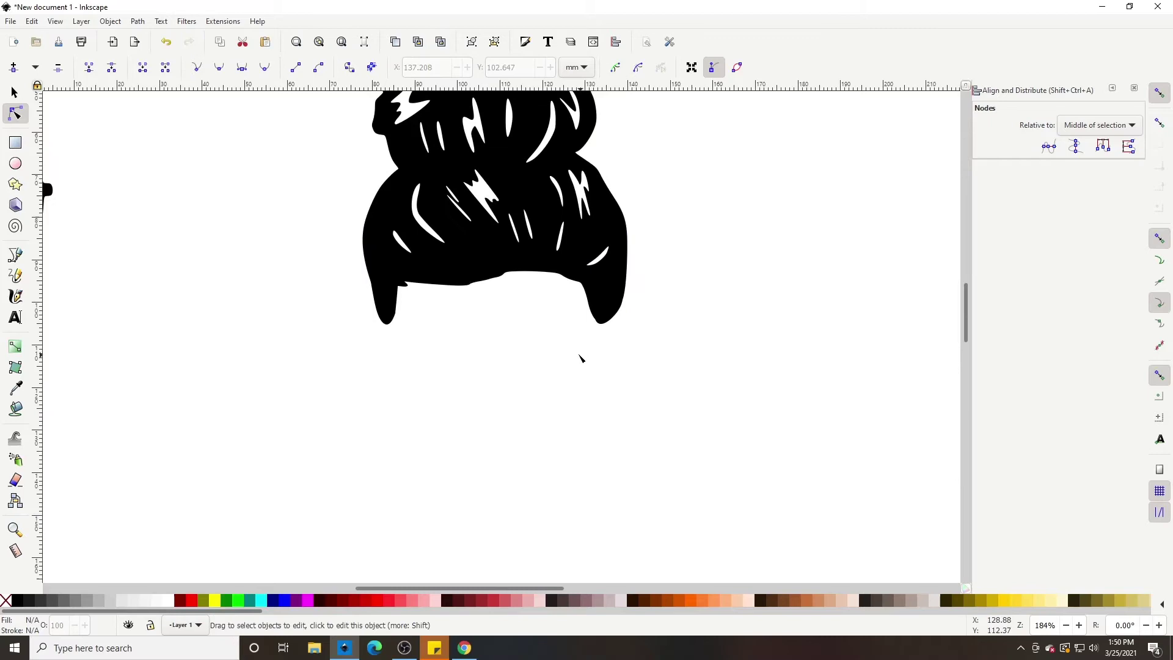
key("minus")
key("minus")
key("minus")
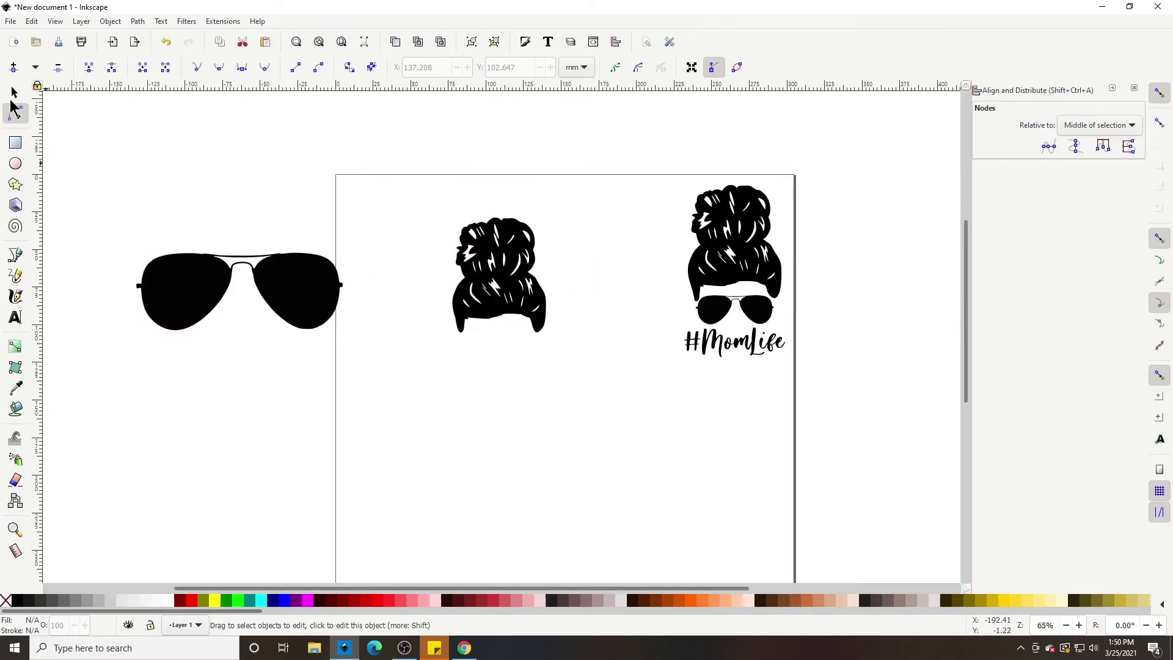
- Move the traced sunglasses beneath the bun and scale them down to 58.096 × 21.773 mm
left_click(14, 93)
left_click(298, 282)
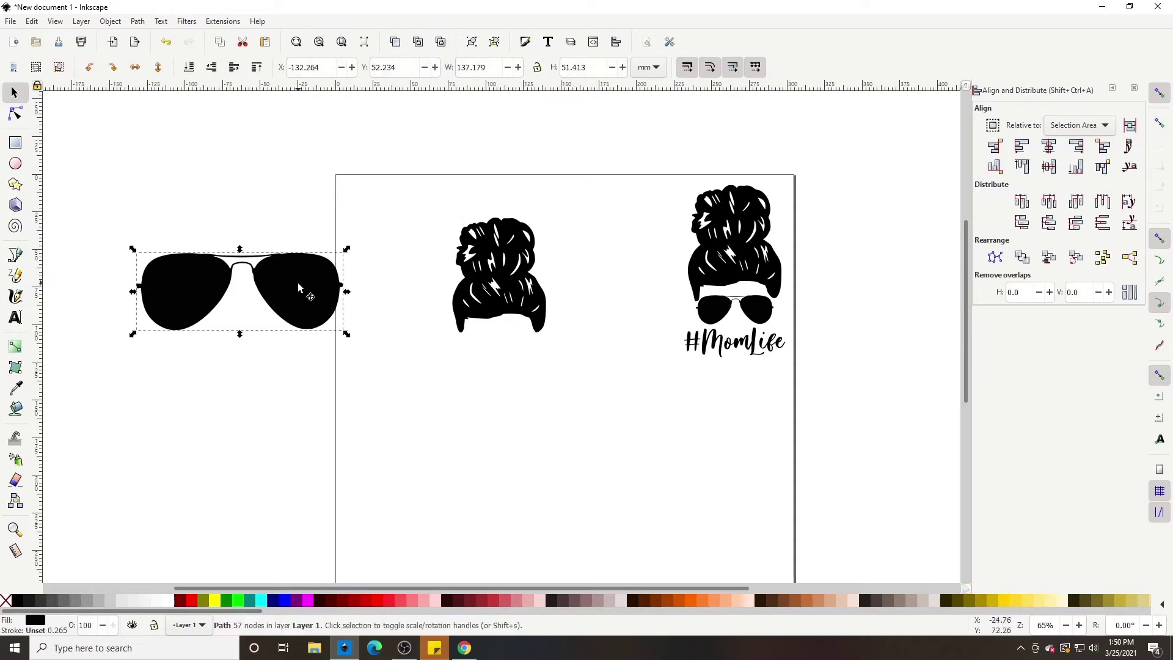
left_click_drag(298, 282, 562, 377)
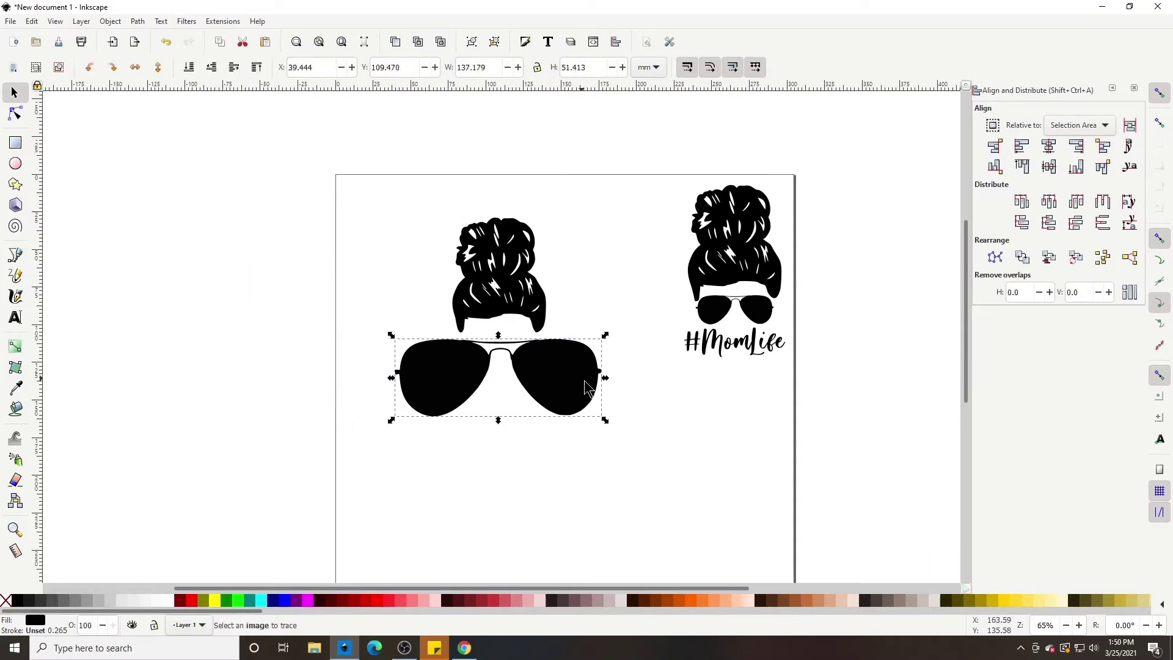
left_click_drag(610, 425, 526, 358)
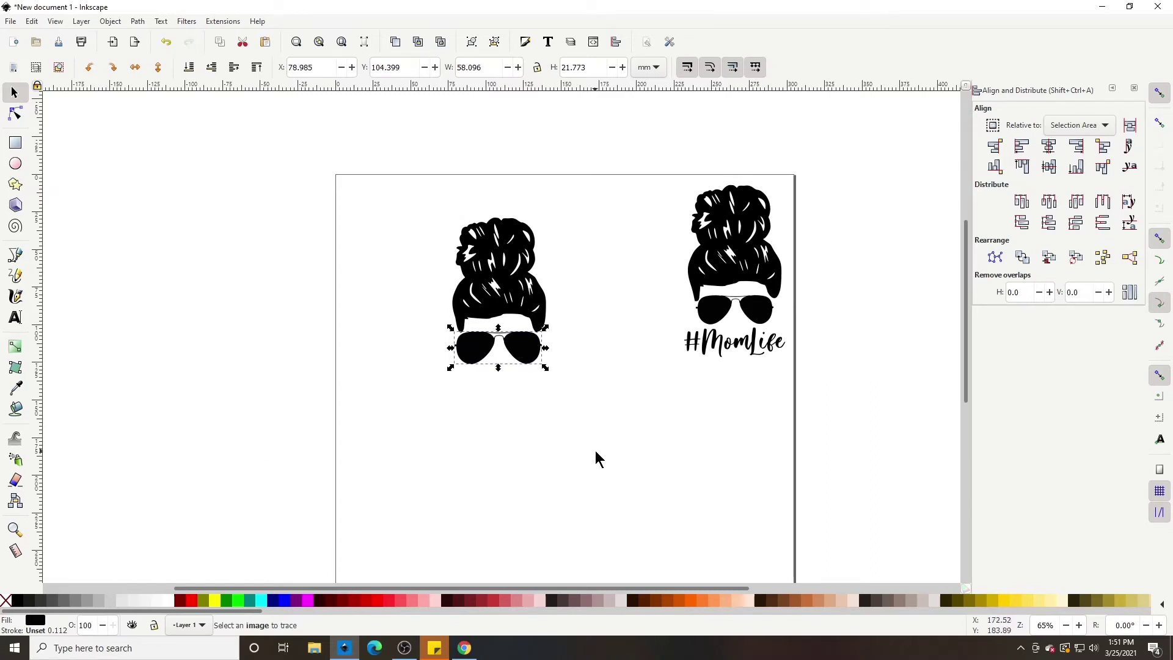
- Type '#momlife' as a text line below the bun head
left_click(15, 317)
left_click(395, 426)
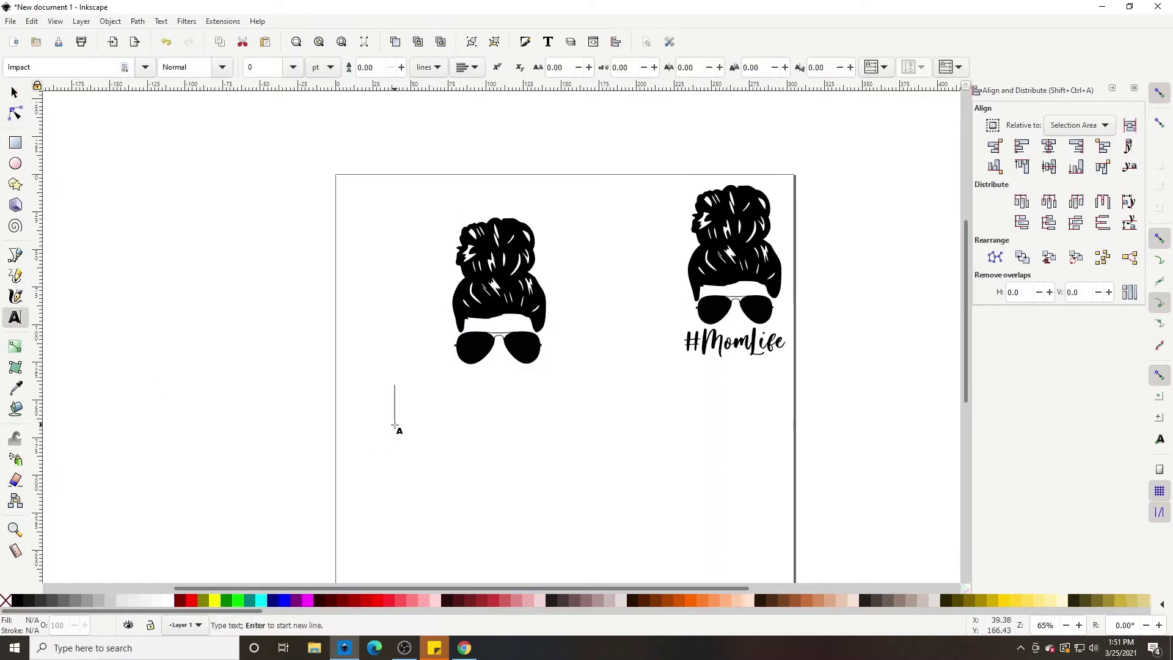
type("#")
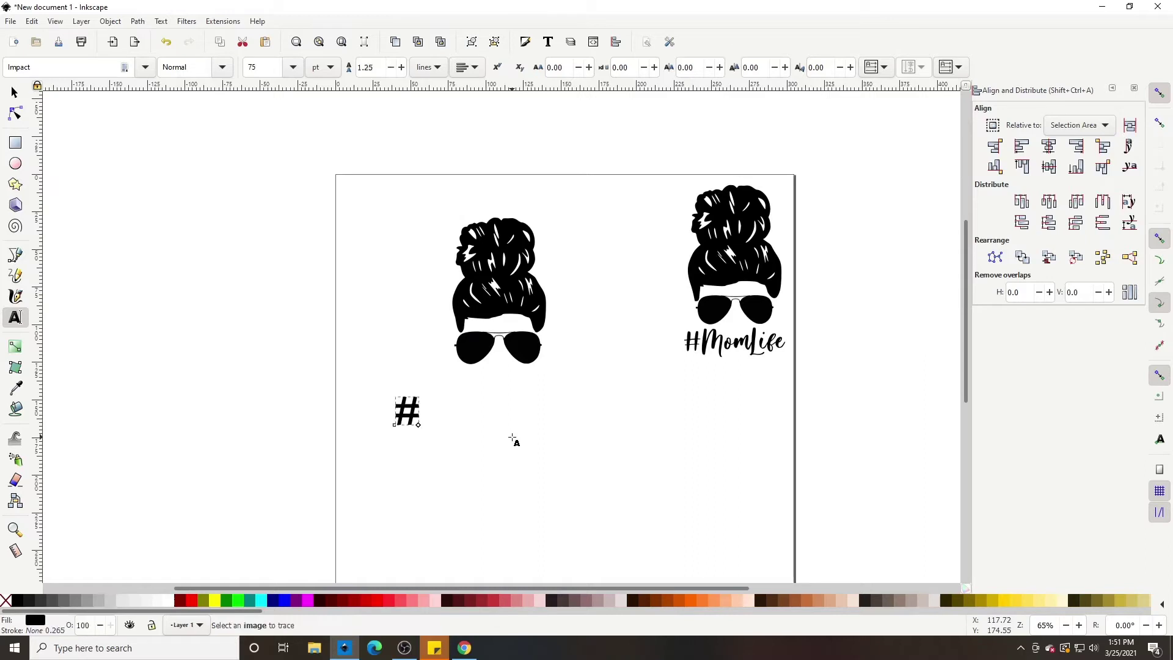
type("momlife")
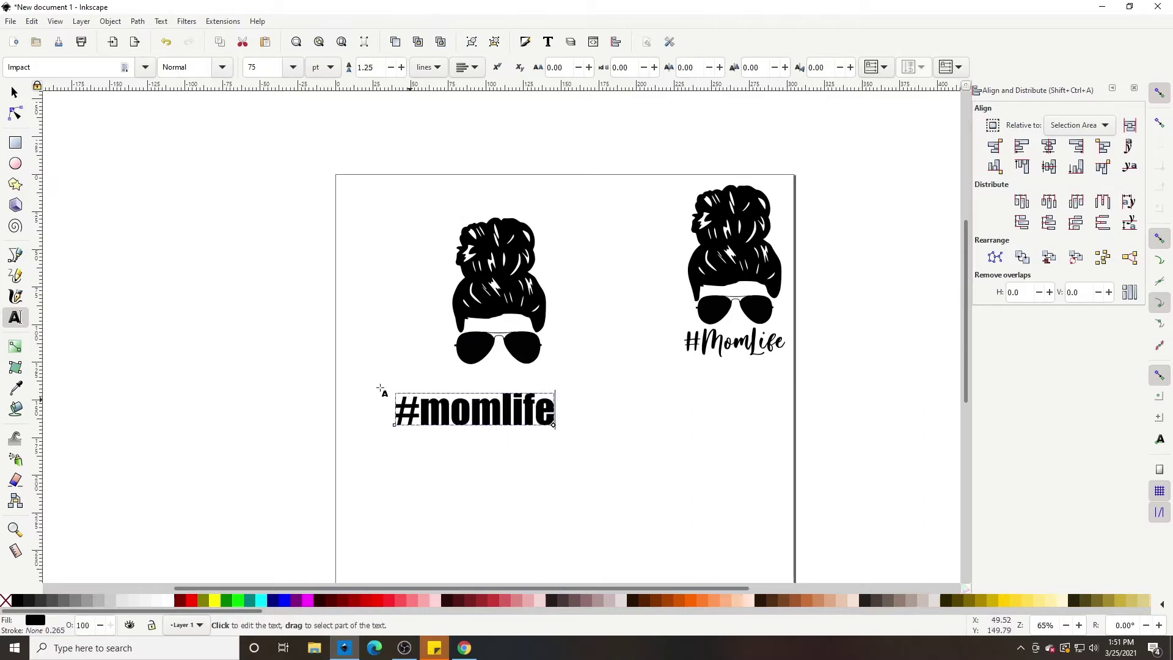
- Change the #momlife text's font to Impact
triple_click(512, 411)
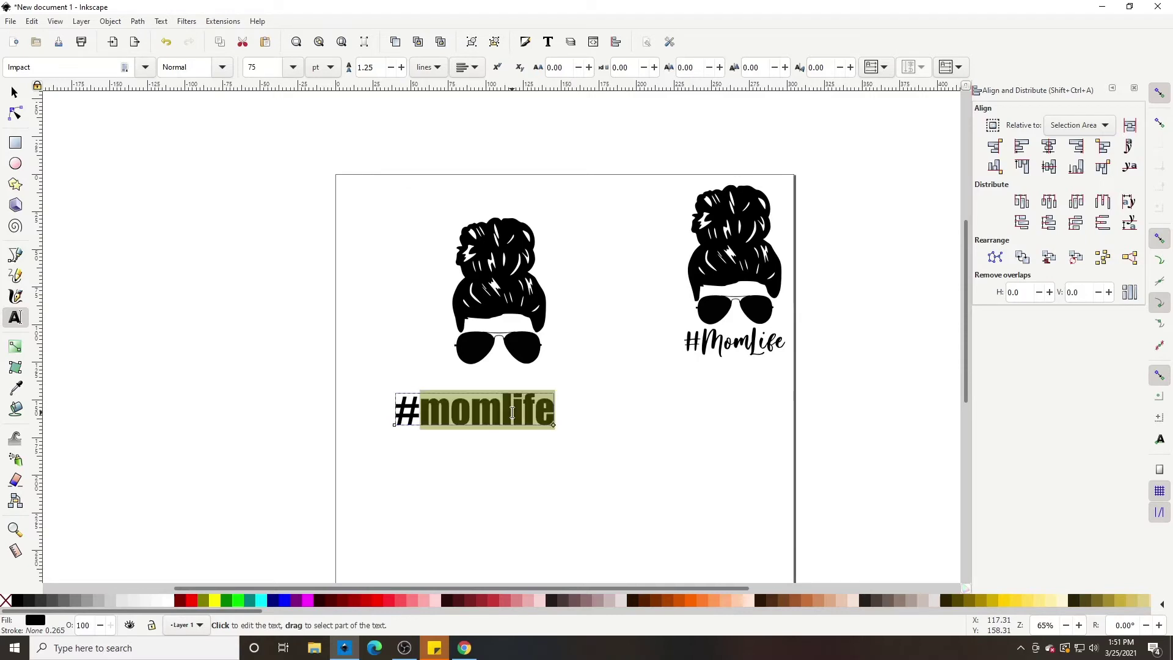
left_click(149, 65)
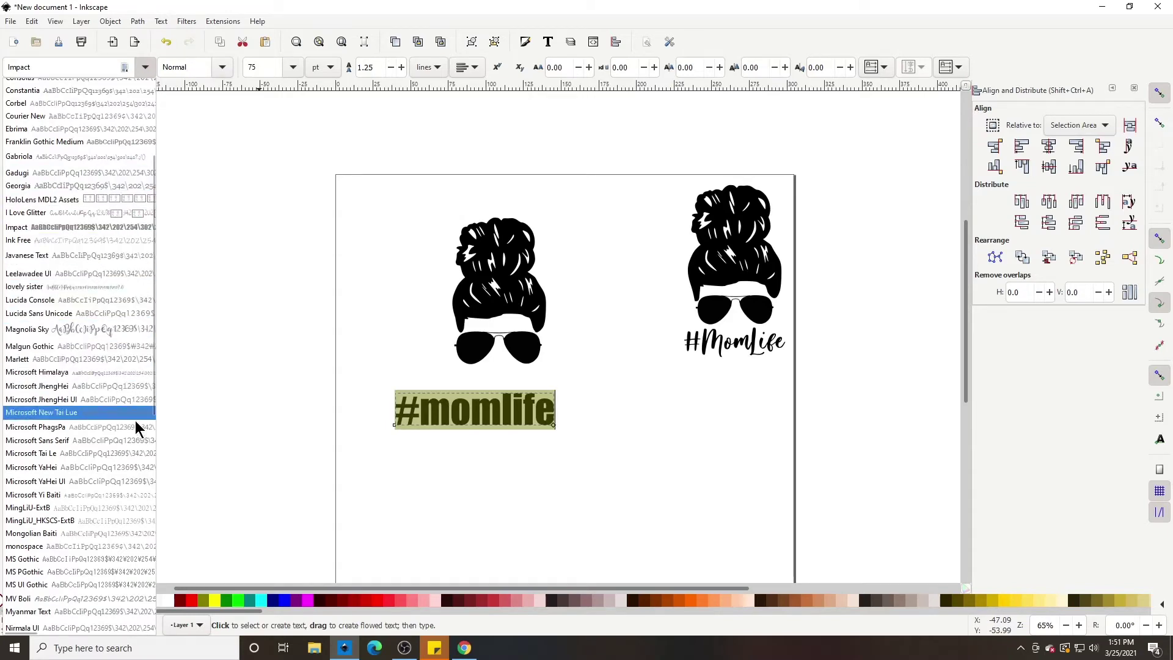
scroll(122, 523, "down", 5)
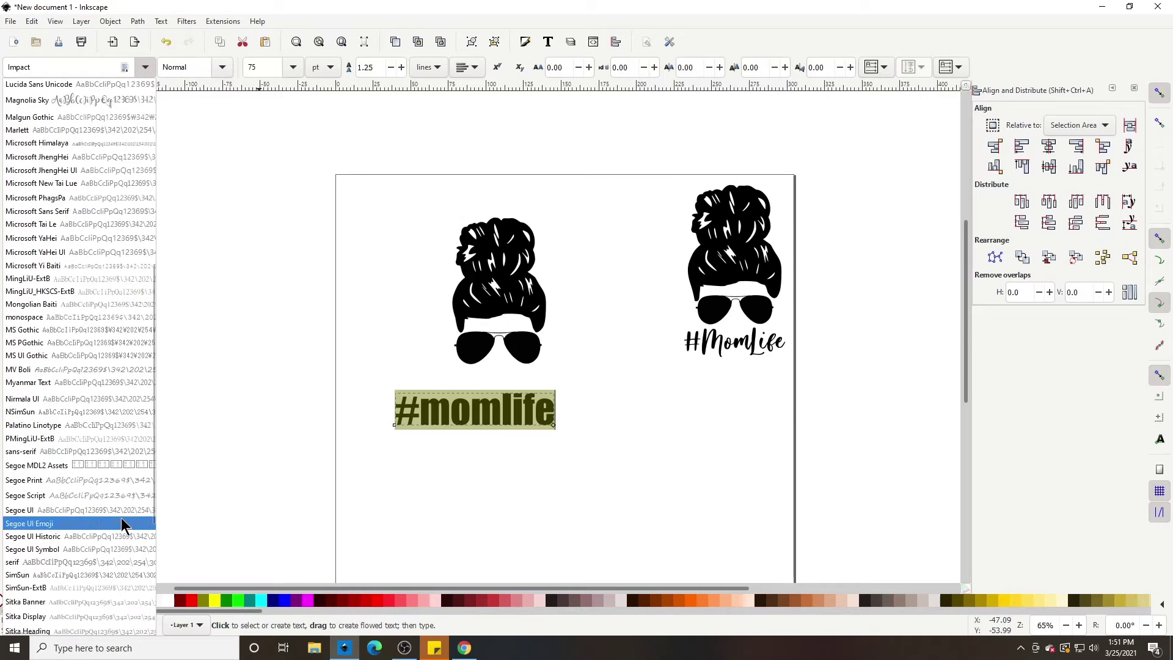
scroll(122, 522, "up", 2)
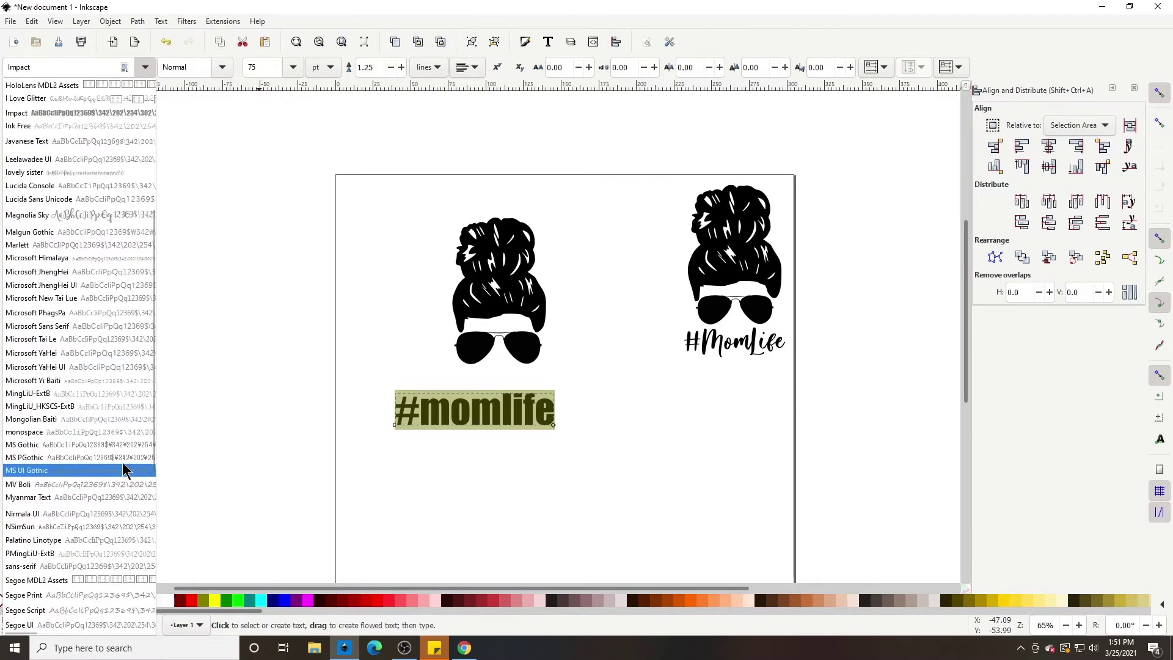
left_click(120, 394)
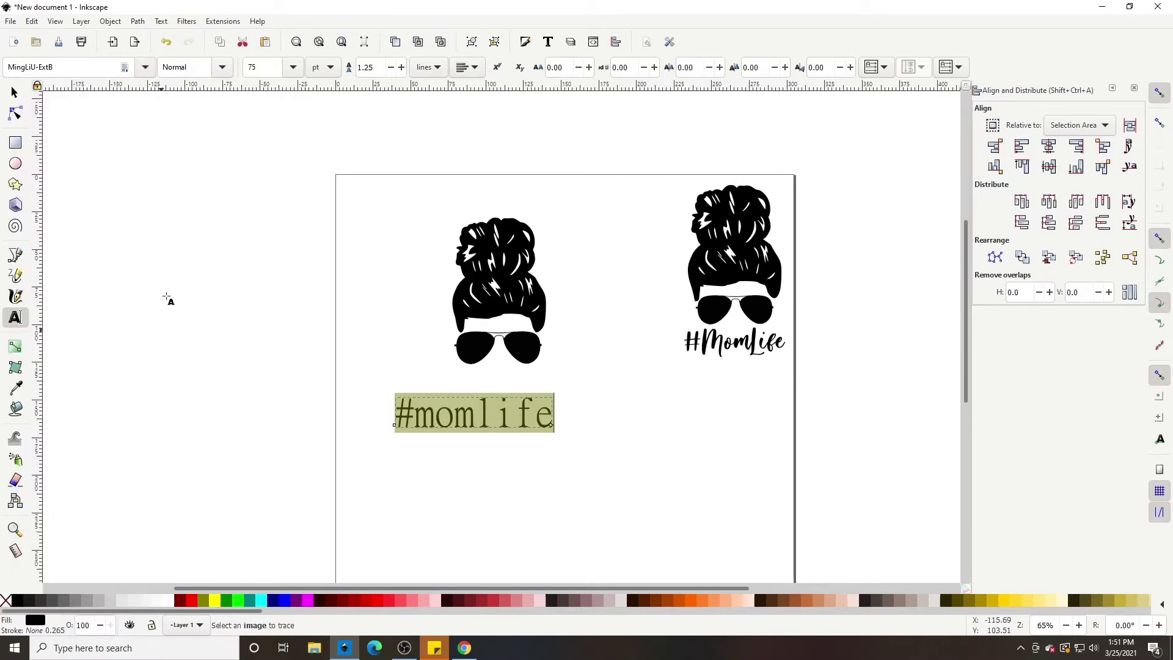
left_click(143, 68)
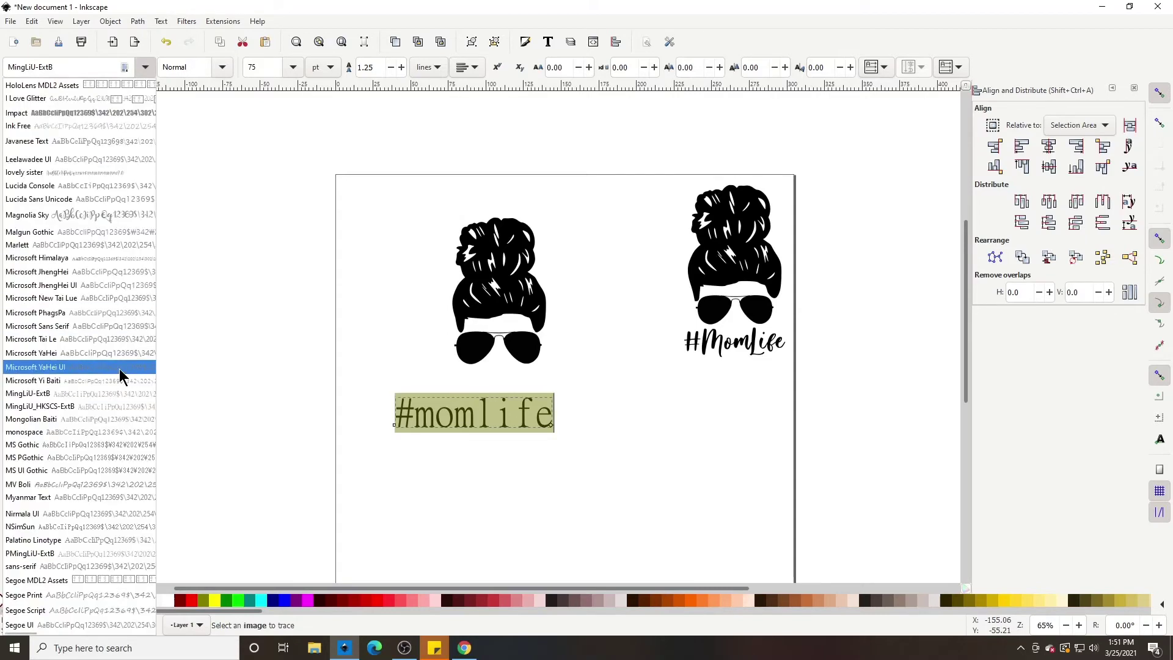
scroll(123, 374, "up", 3)
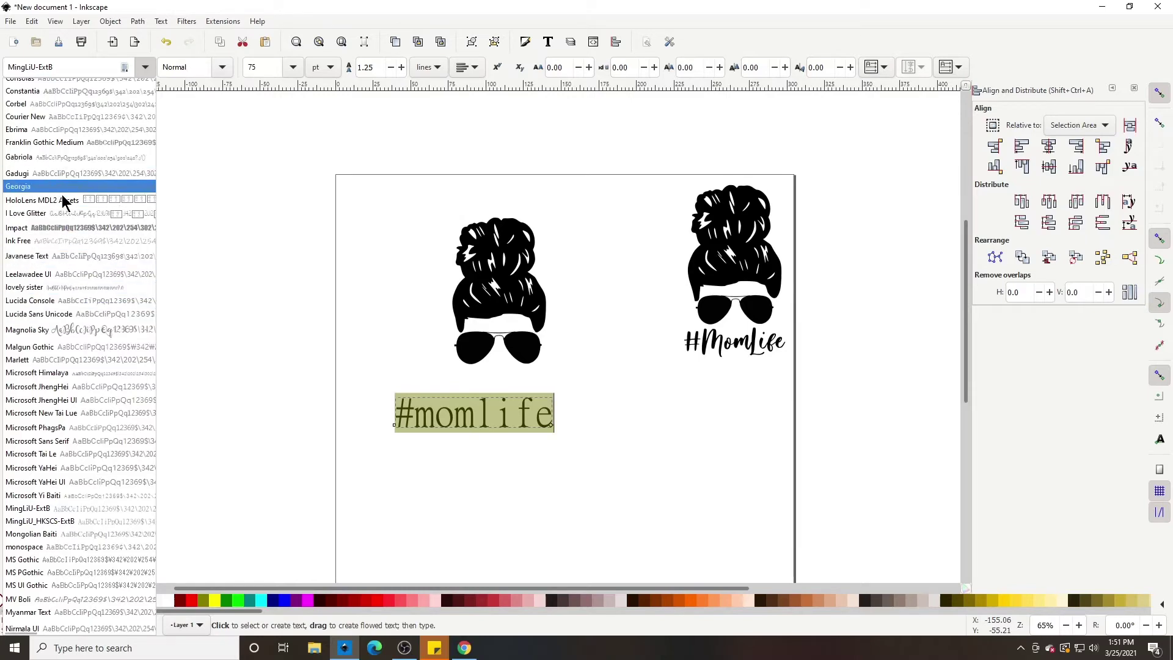
scroll(64, 205, "up", 4)
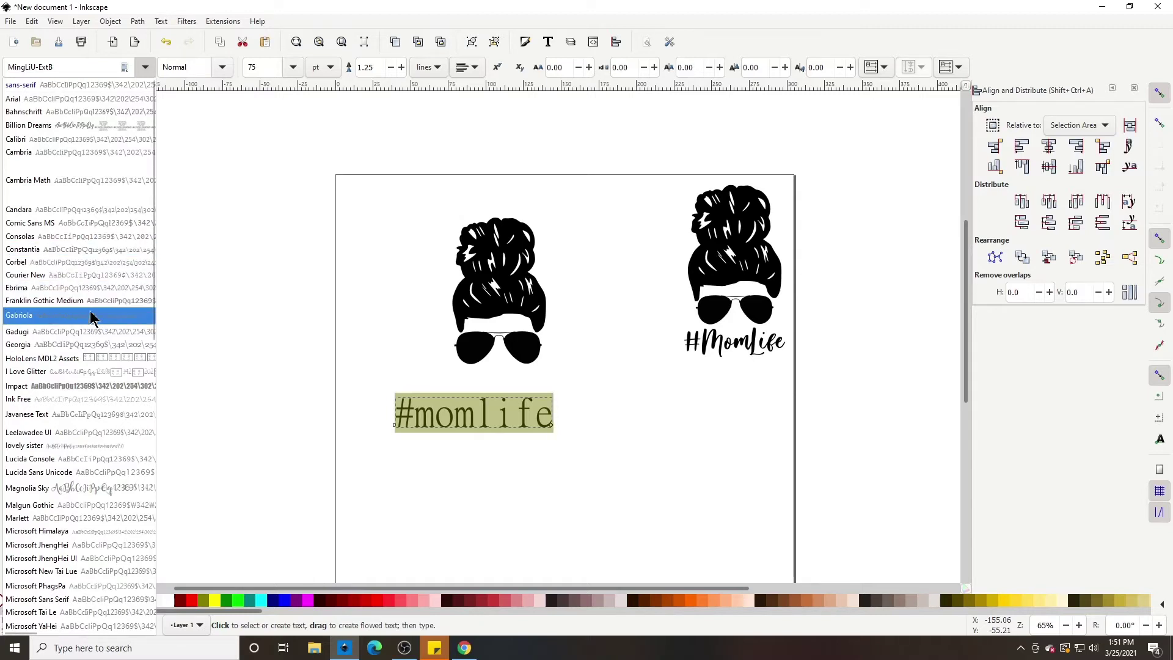
left_click(99, 385)
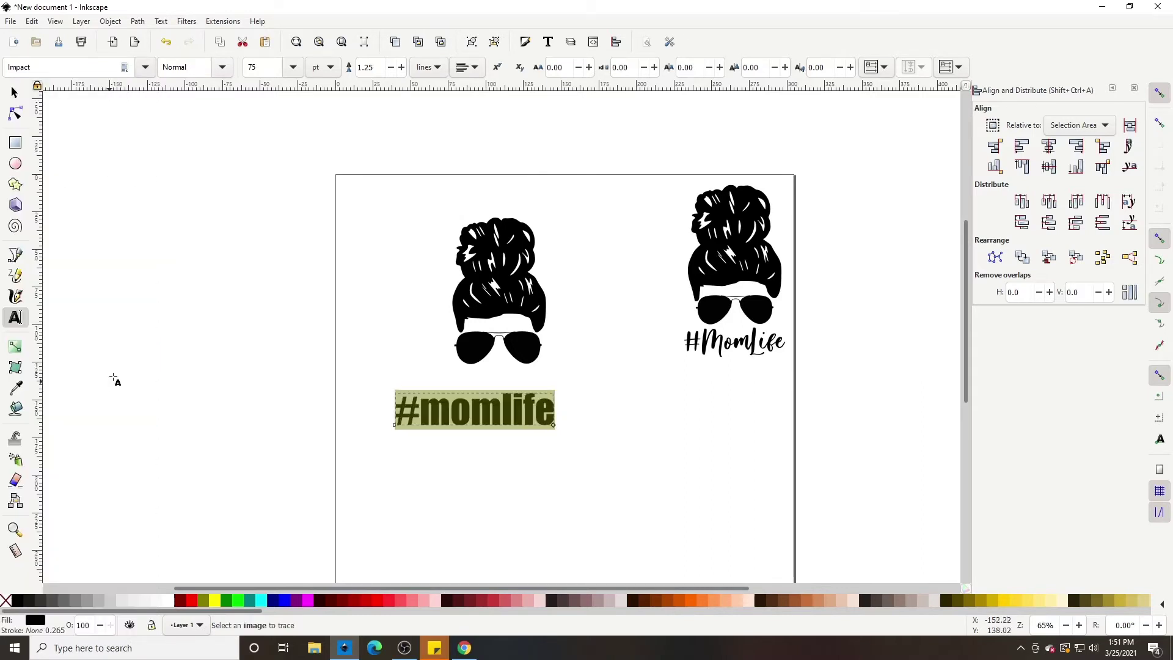
left_click(14, 92)
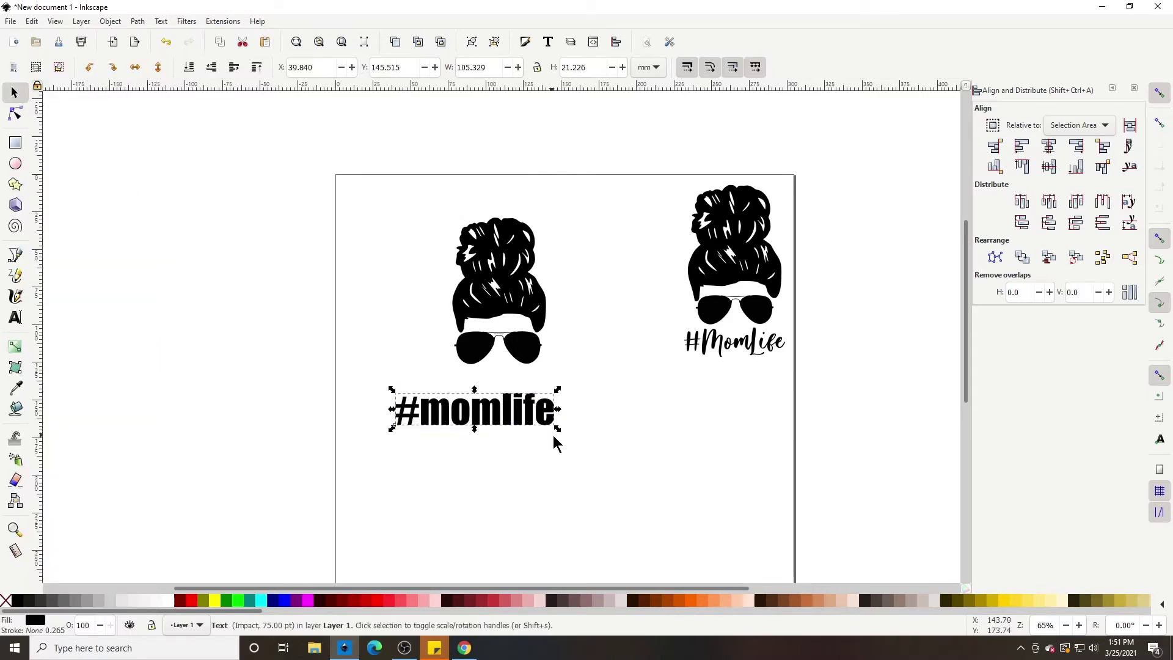
- Shrink the #momlife text and centre hair, sunglasses and text on one vertical axis
left_click_drag(557, 429, 528, 387)
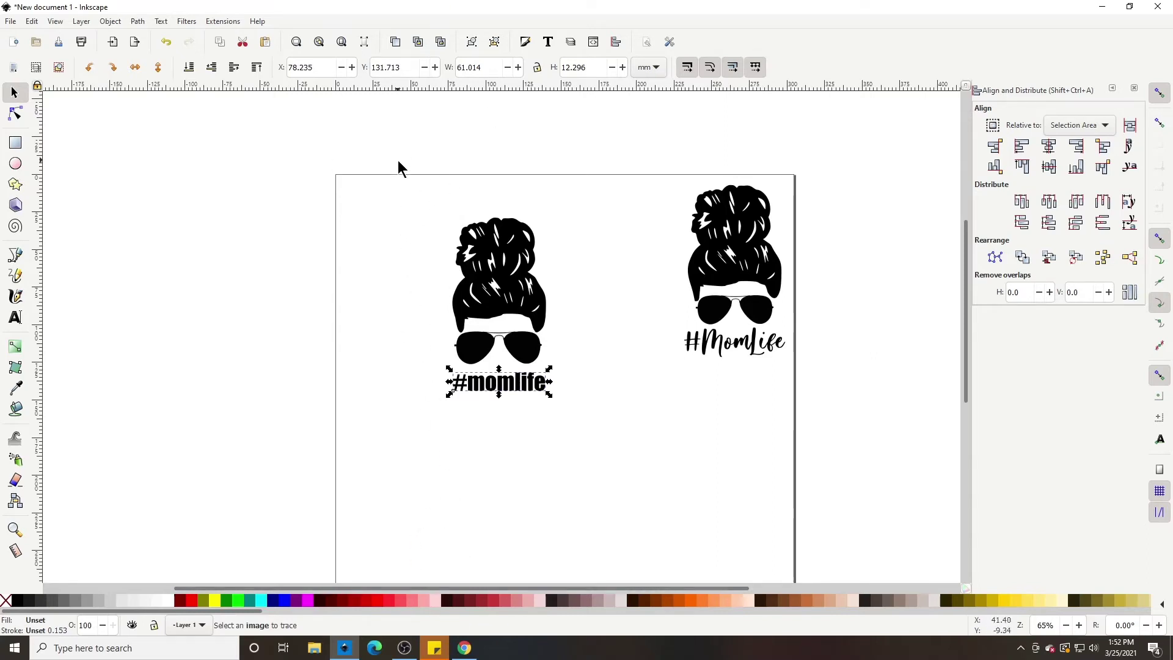
left_click_drag(398, 160, 600, 455)
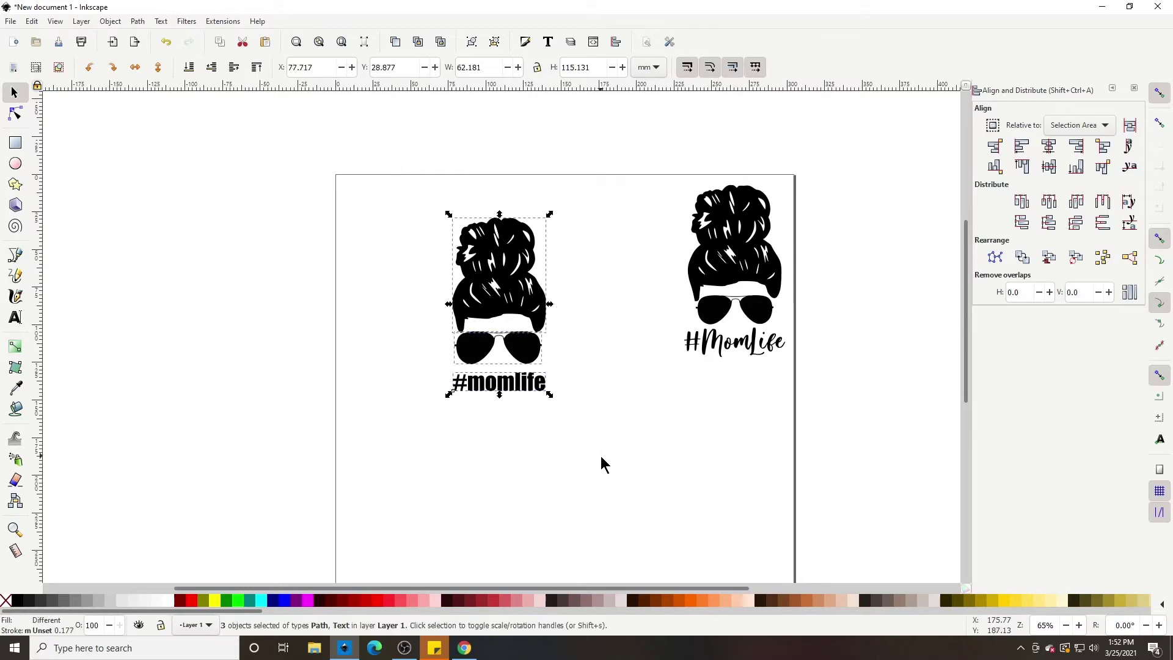
left_click(1048, 147)
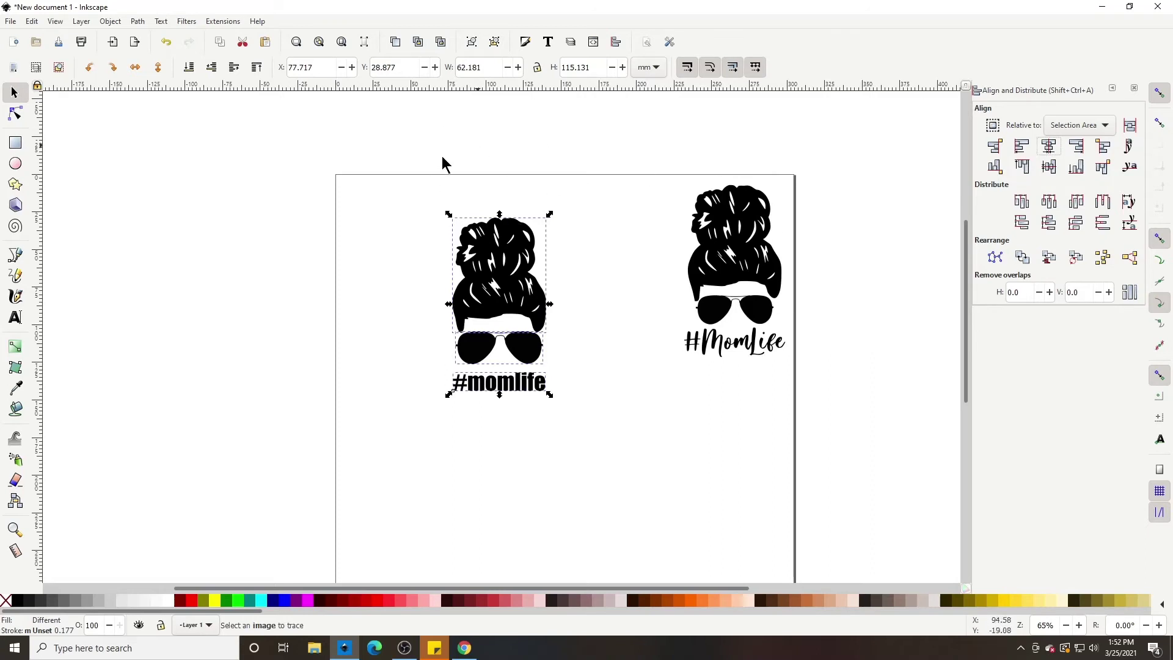
- Move the whole 62.181 × 115.131 mm figure down to X 93.142, Y 62.975
left_click_drag(384, 174, 596, 441)
left_click(614, 452)
left_click_drag(359, 135, 616, 436)
left_click_drag(519, 281, 543, 334)
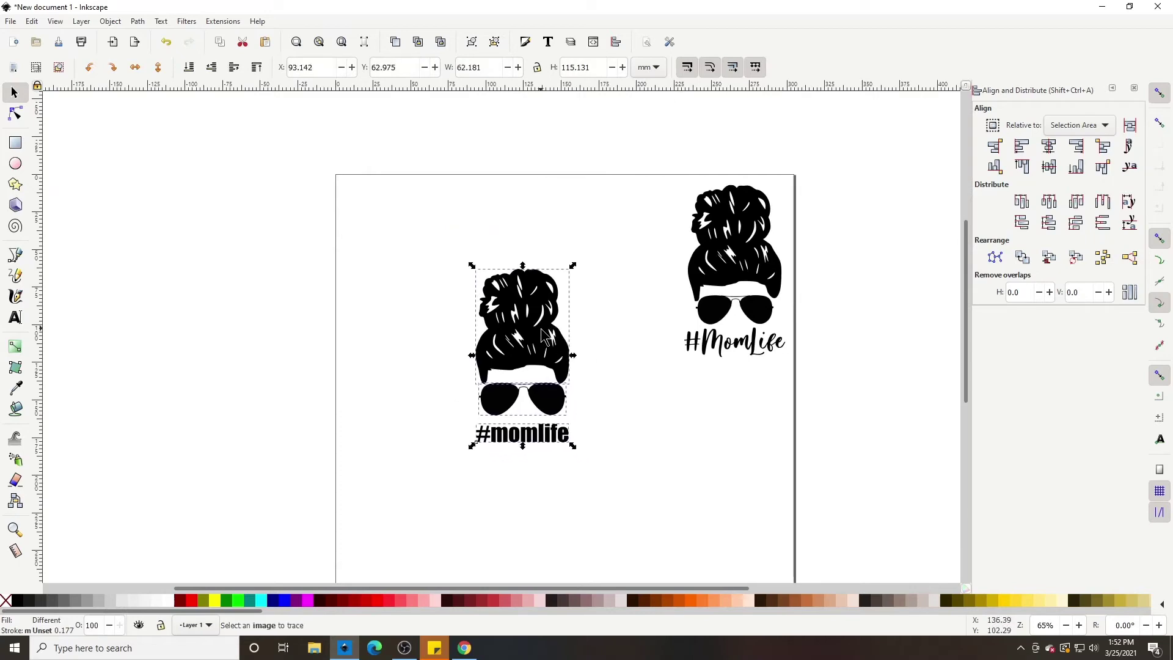
left_click(608, 424)
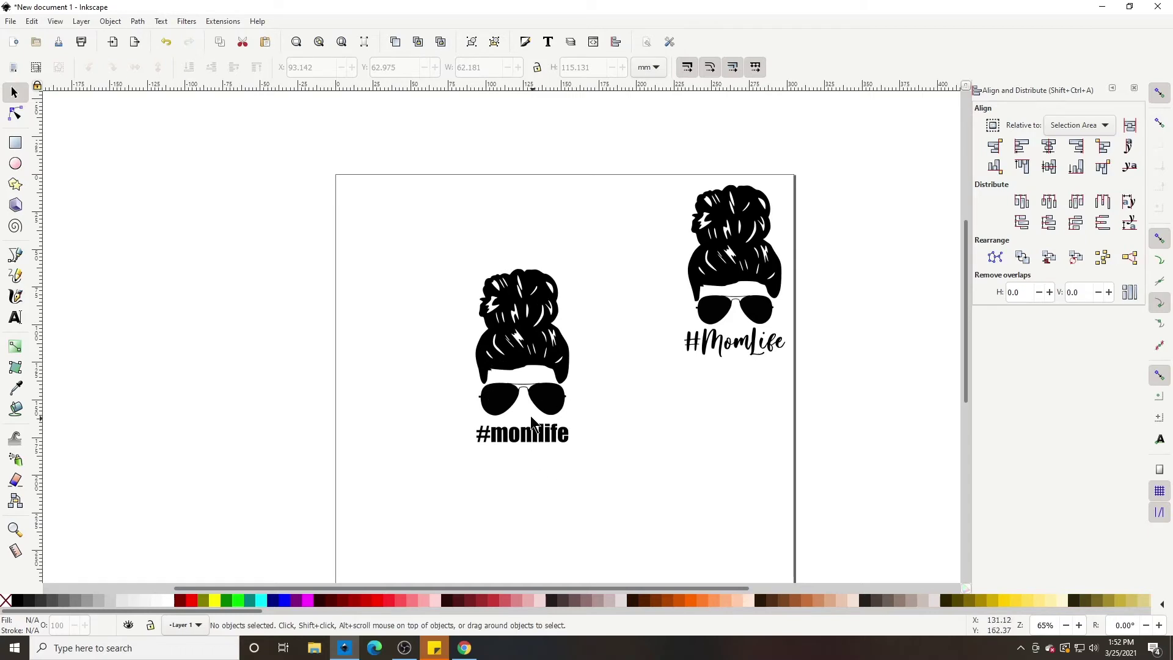
- Nudge the three-part figure slightly higher by grouping, moving and ungrouping it
left_click_drag(411, 206, 603, 480)
left_click(111, 22)
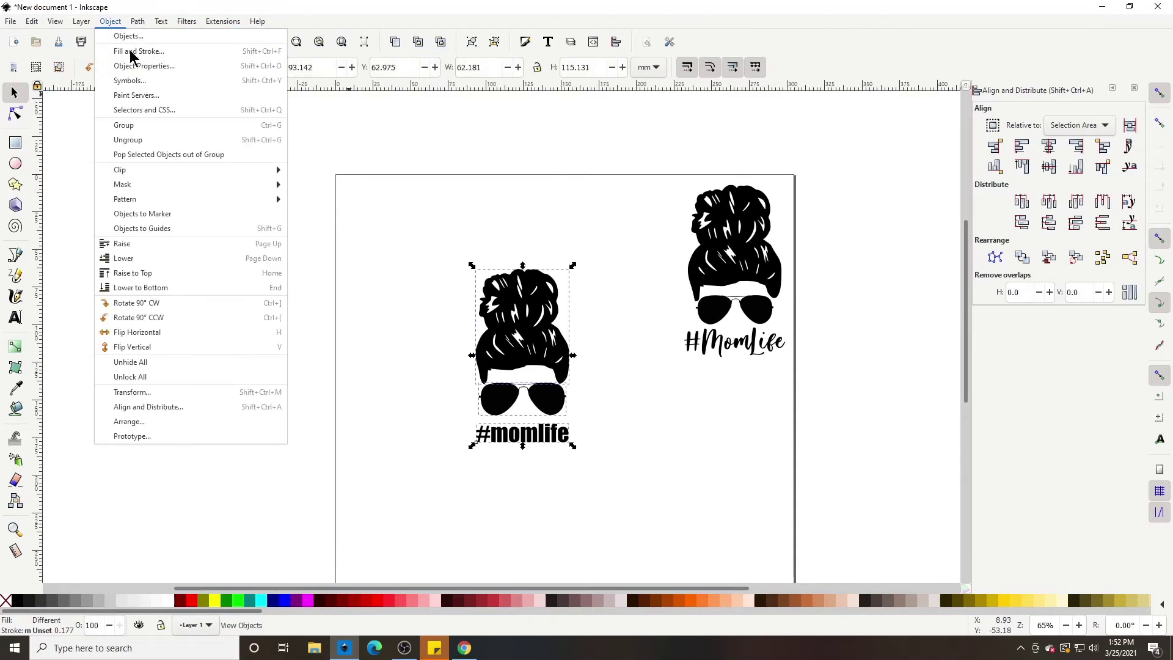
left_click(98, 143)
left_click_drag(506, 354, 502, 326)
left_click(111, 21)
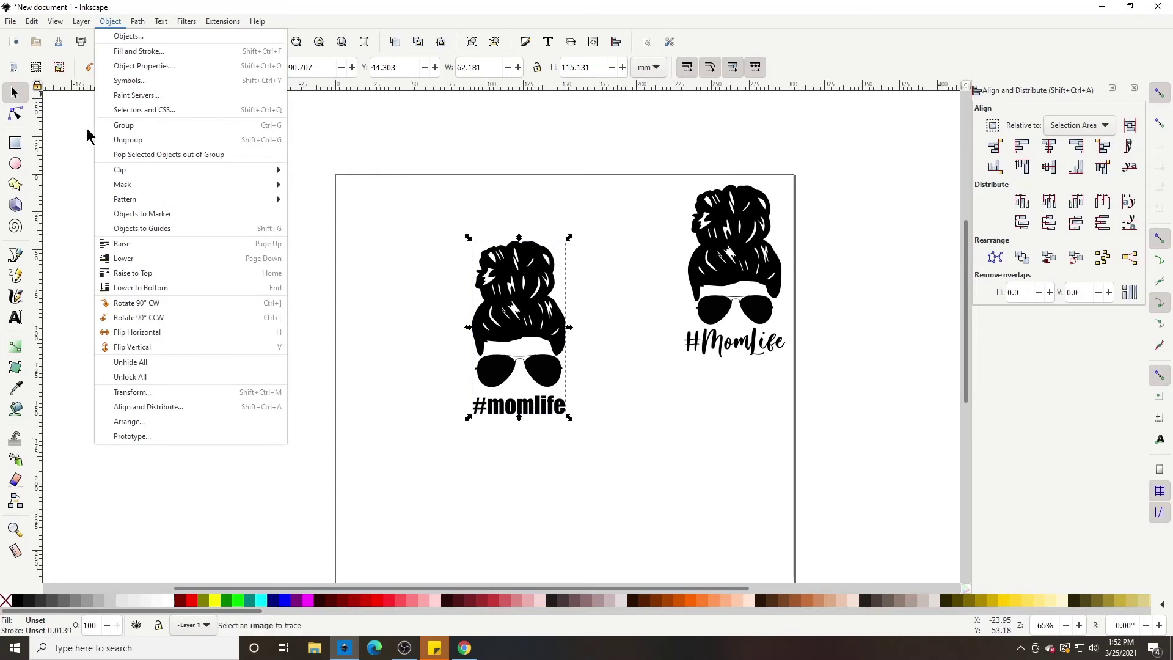
left_click(113, 141)
key("Escape")
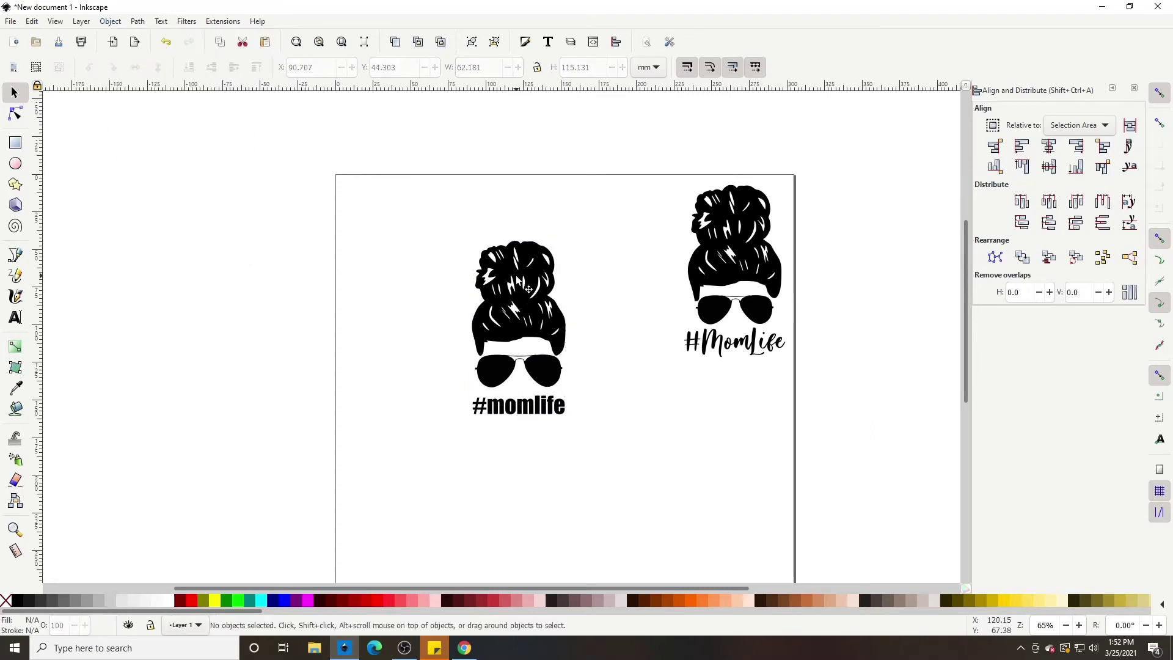
- Colour the hair fuchsia, the #momlife text lime green and the sunglasses red
left_click(502, 293)
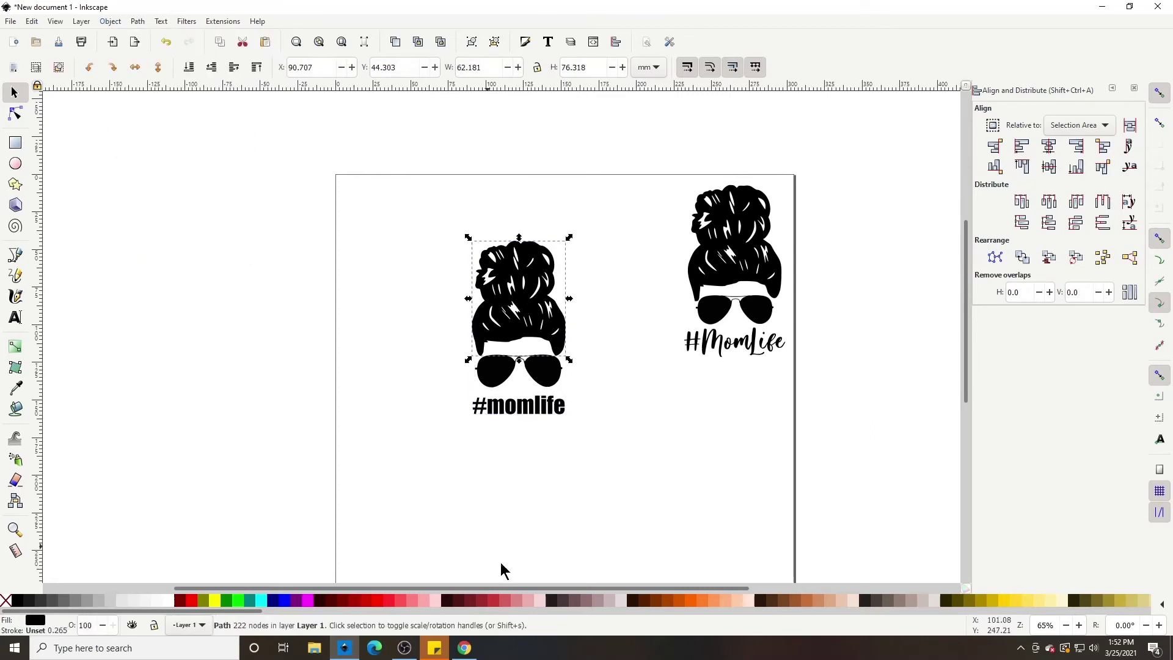
left_click(308, 601)
left_click(559, 410)
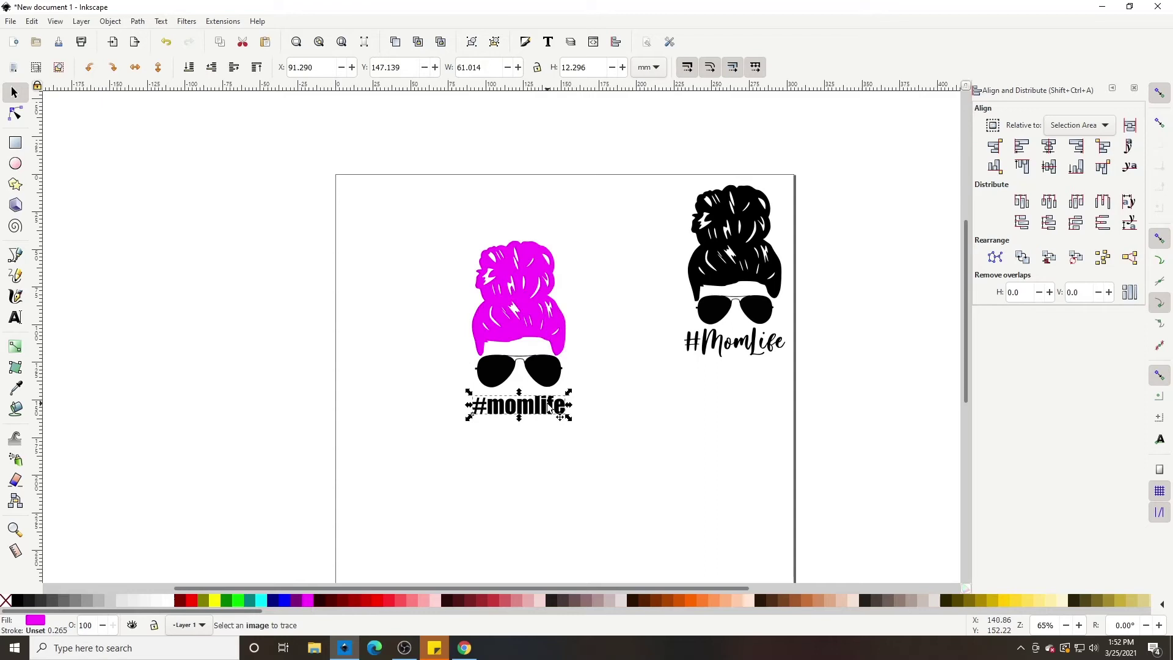
left_click(241, 601)
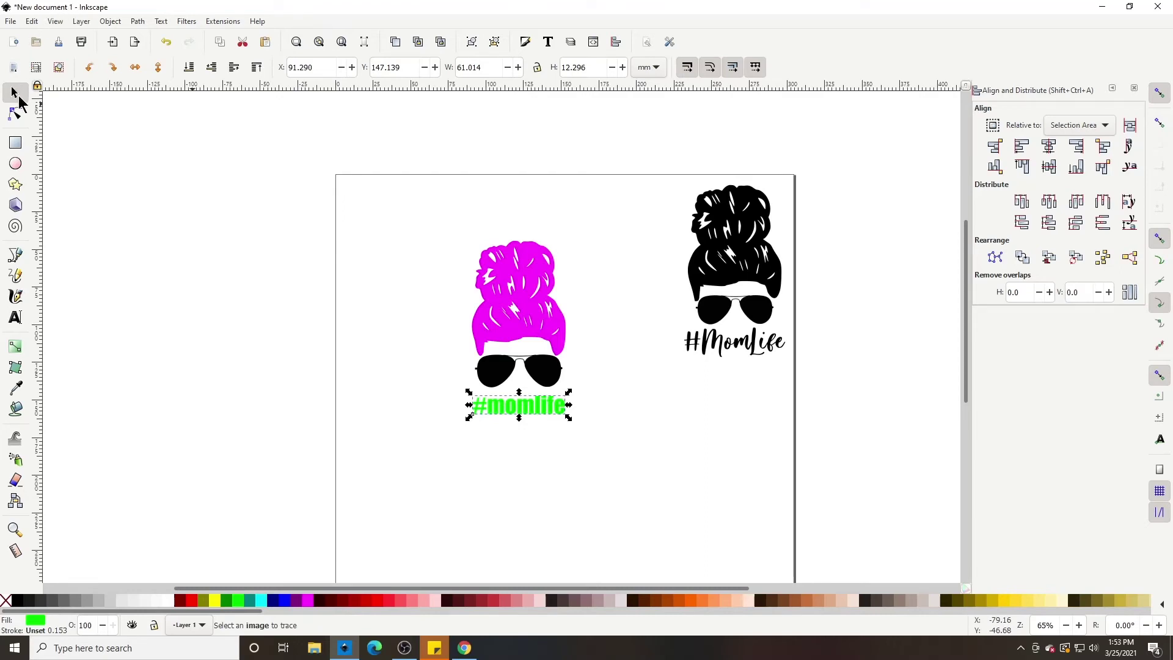
left_click(492, 372)
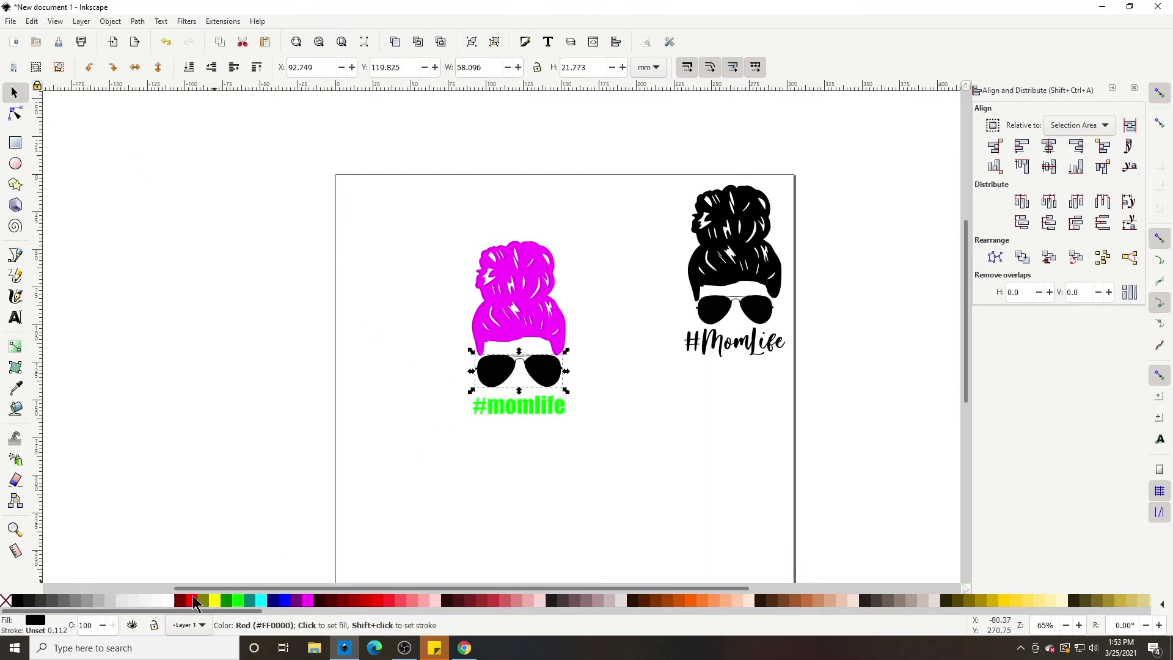
left_click(195, 601)
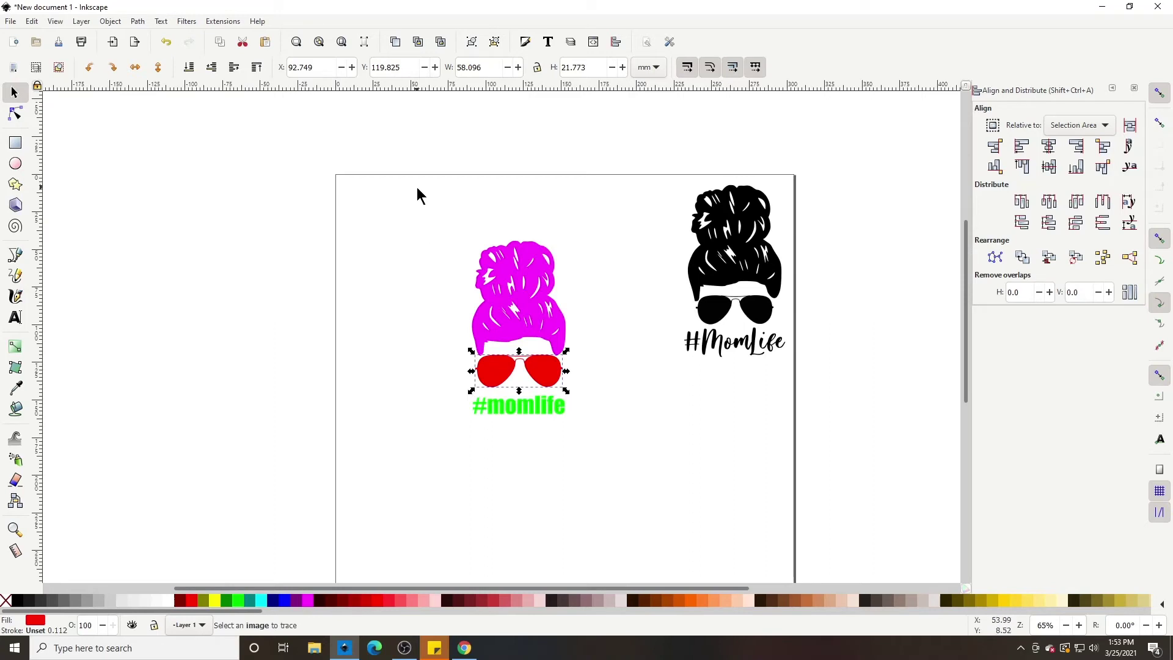
- Union hair, sunglasses and text into one fuchsia path, move it up-left, and reselect it
left_click_drag(417, 188, 589, 444)
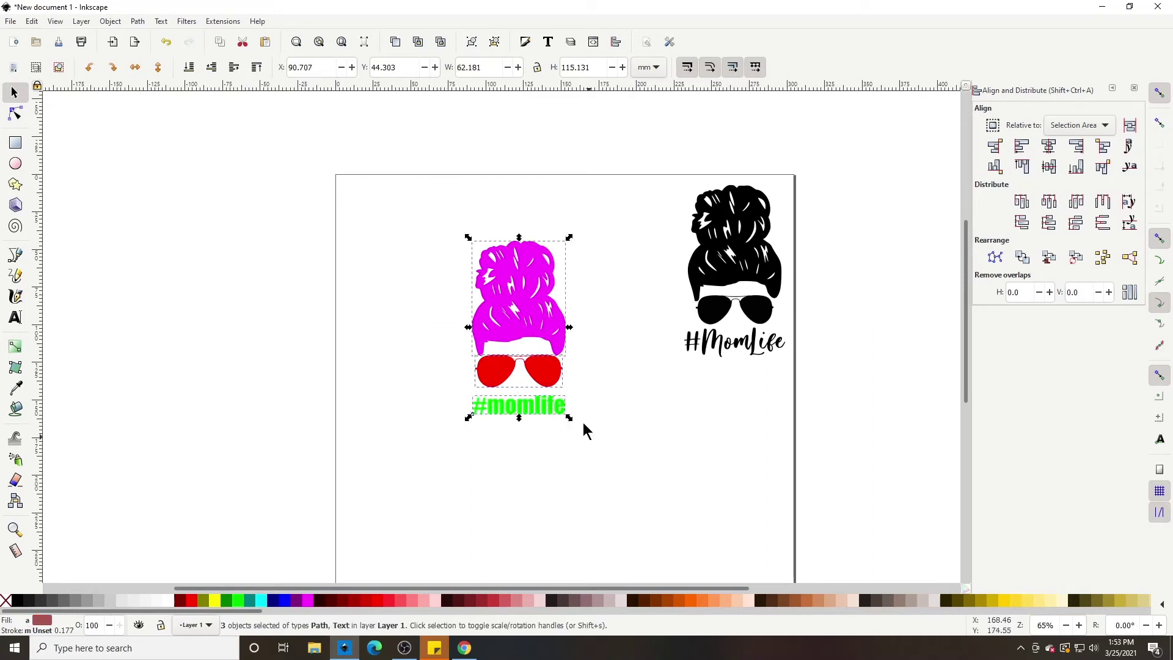
left_click(138, 22)
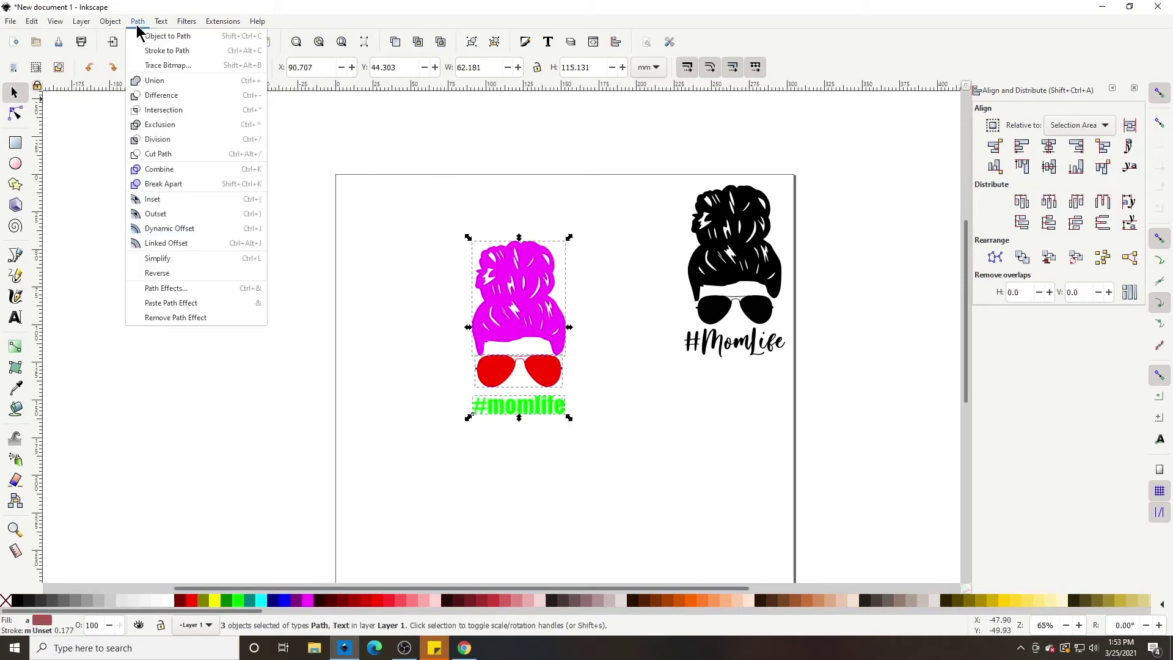
left_click(144, 84)
left_click_drag(509, 277, 465, 248)
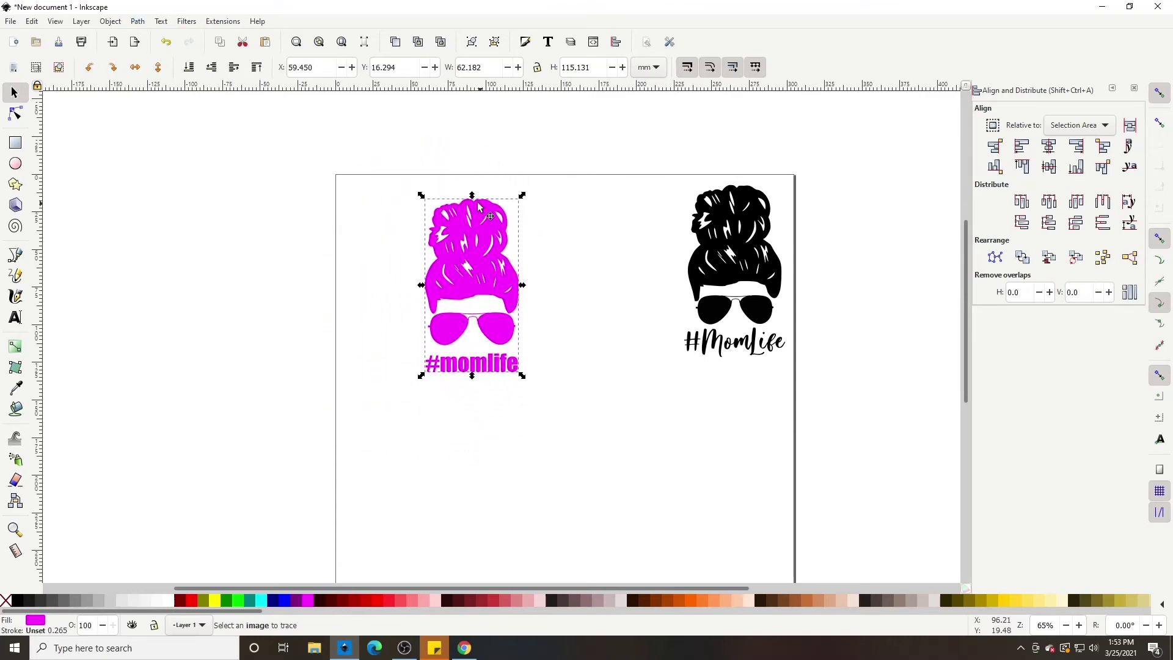
left_click(387, 270)
left_click_drag(406, 177, 541, 312)
left_click(450, 337)
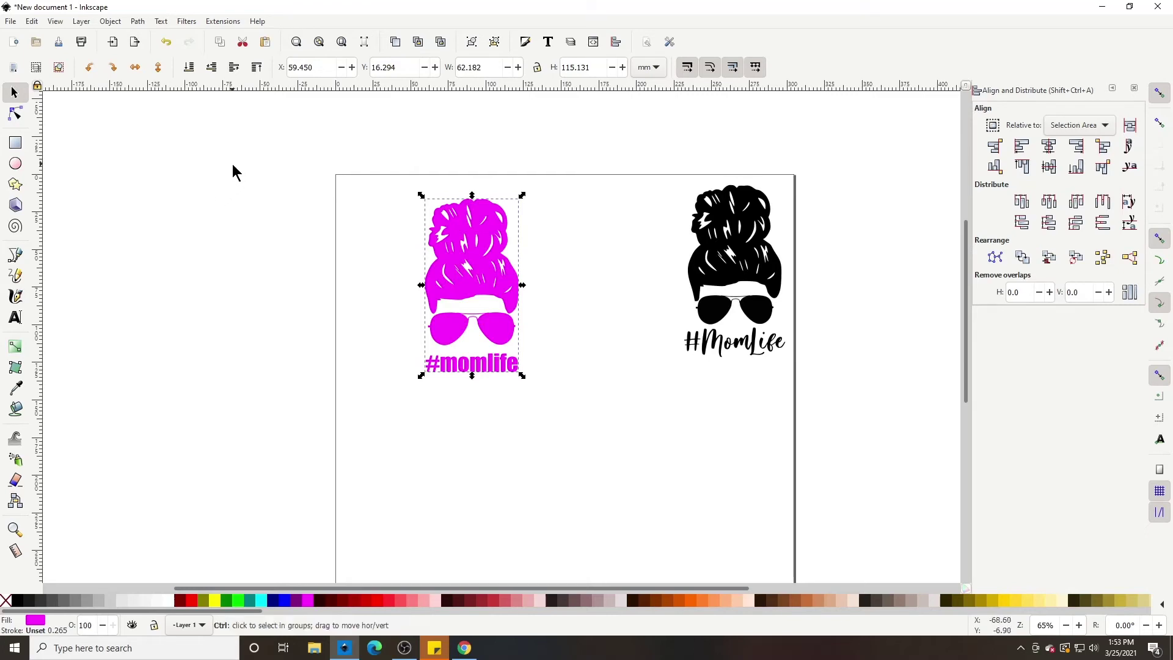
- Undo the move and union to get back separate black pieces, then select the hair
key("ctrl+z")
key("Delete")
key("Delete")
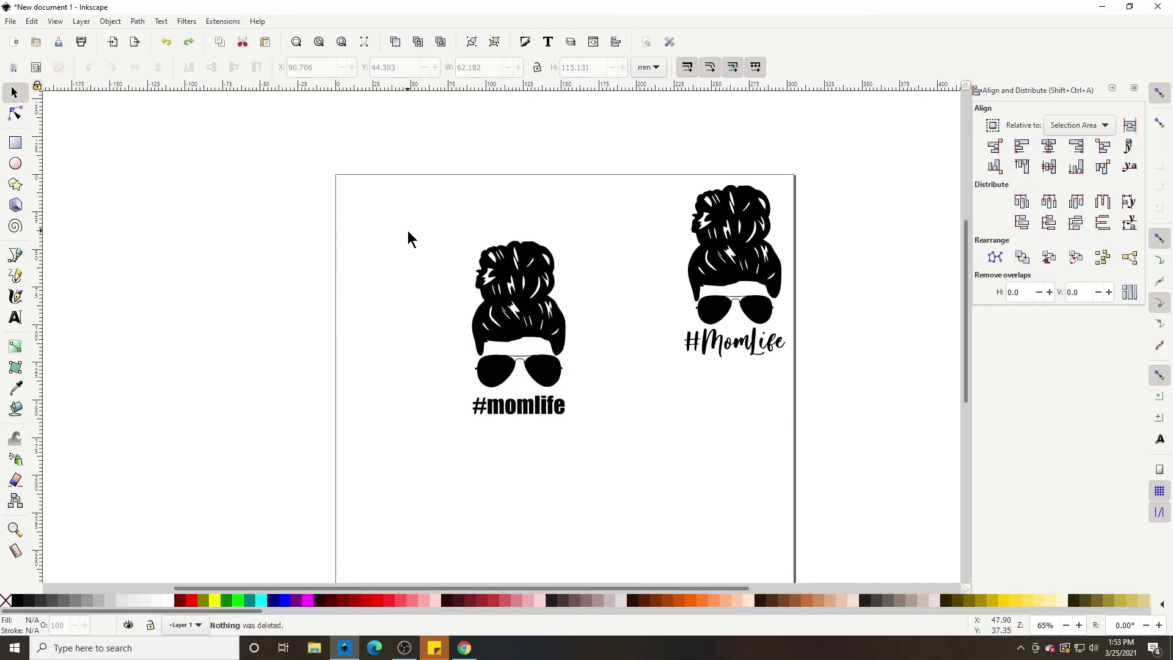
left_click(533, 296)
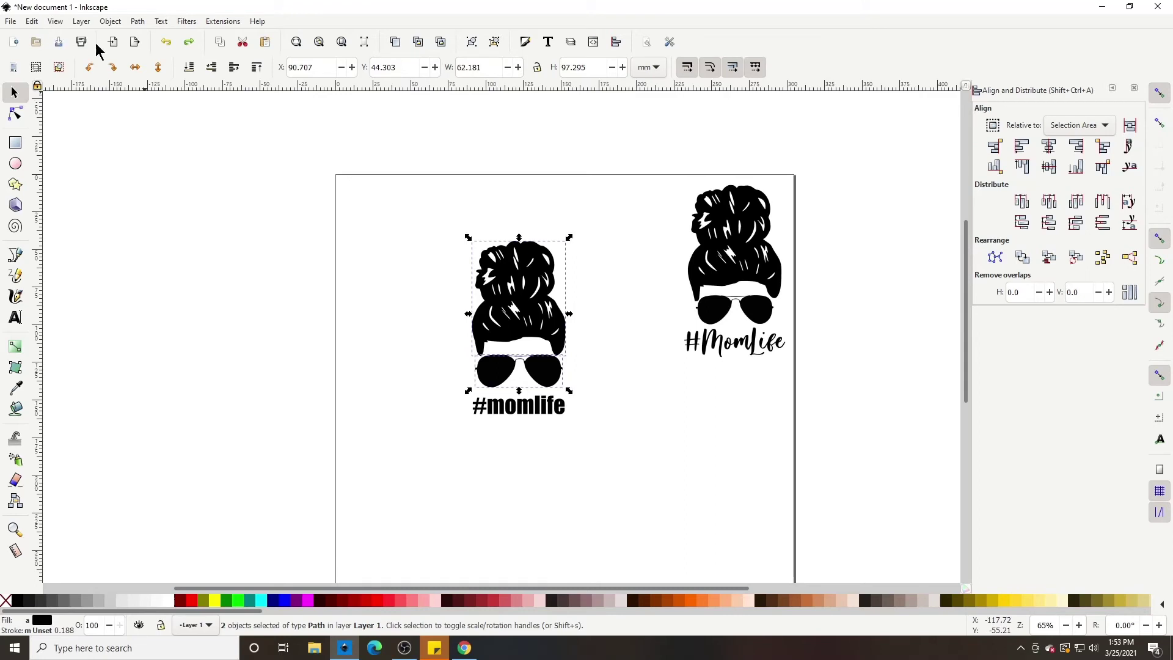
- Try the Path menu and Node tool, then select the #momlife text with the Selector
left_click(138, 25)
left_click(153, 65)
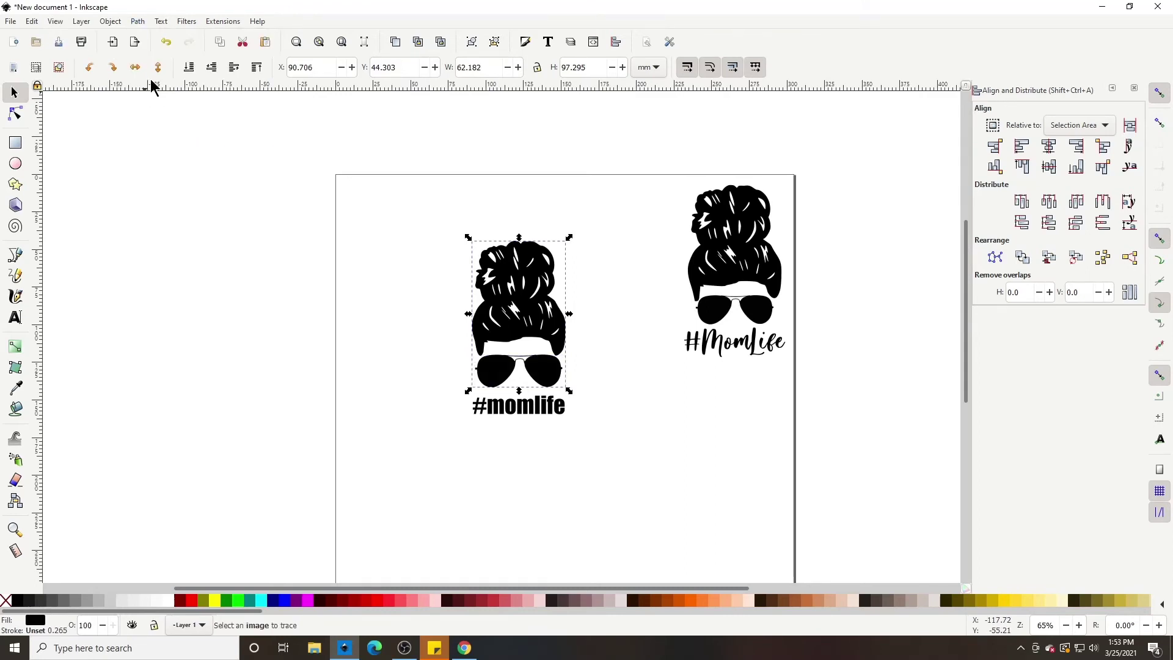
left_click(15, 113)
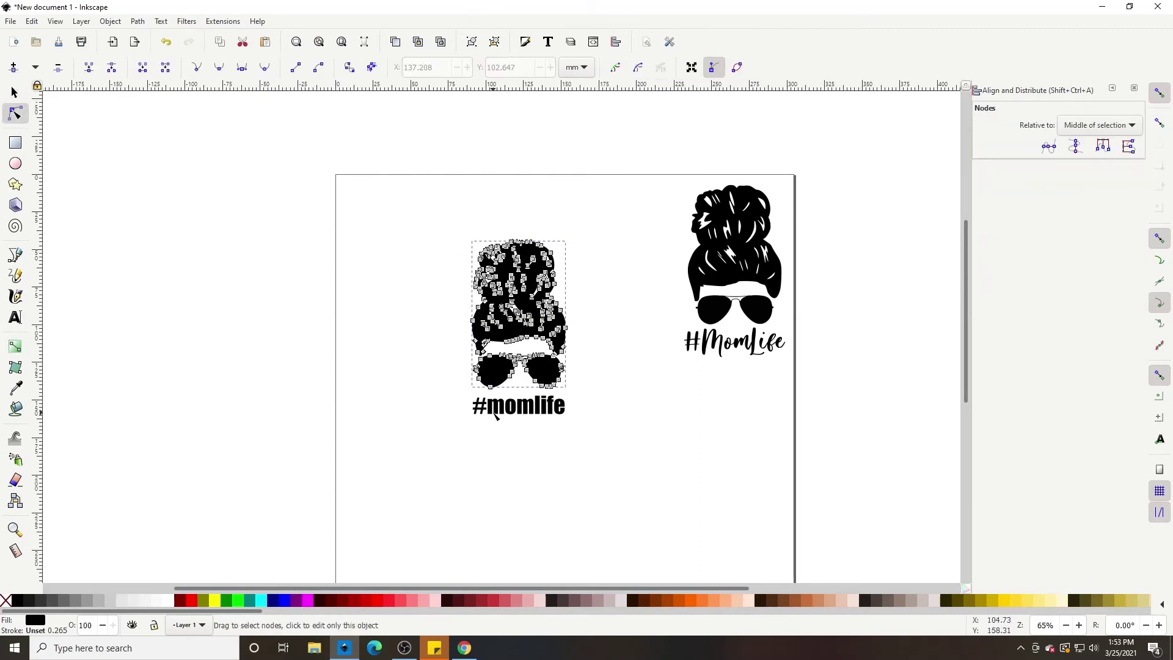
left_click(540, 406)
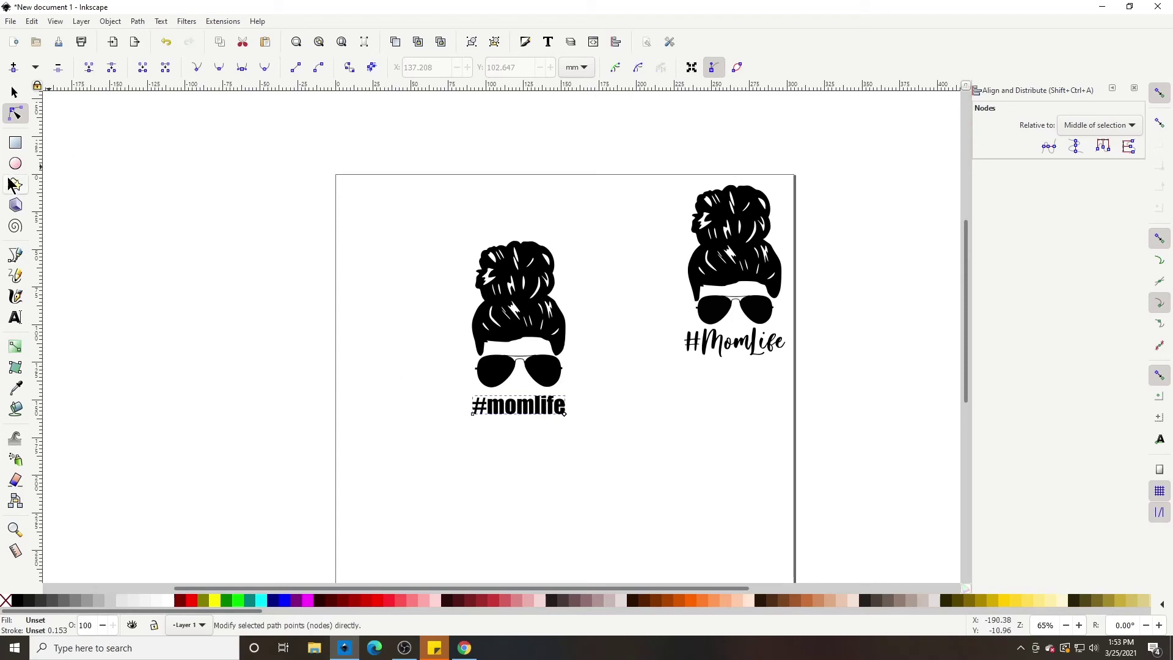
left_click(14, 93)
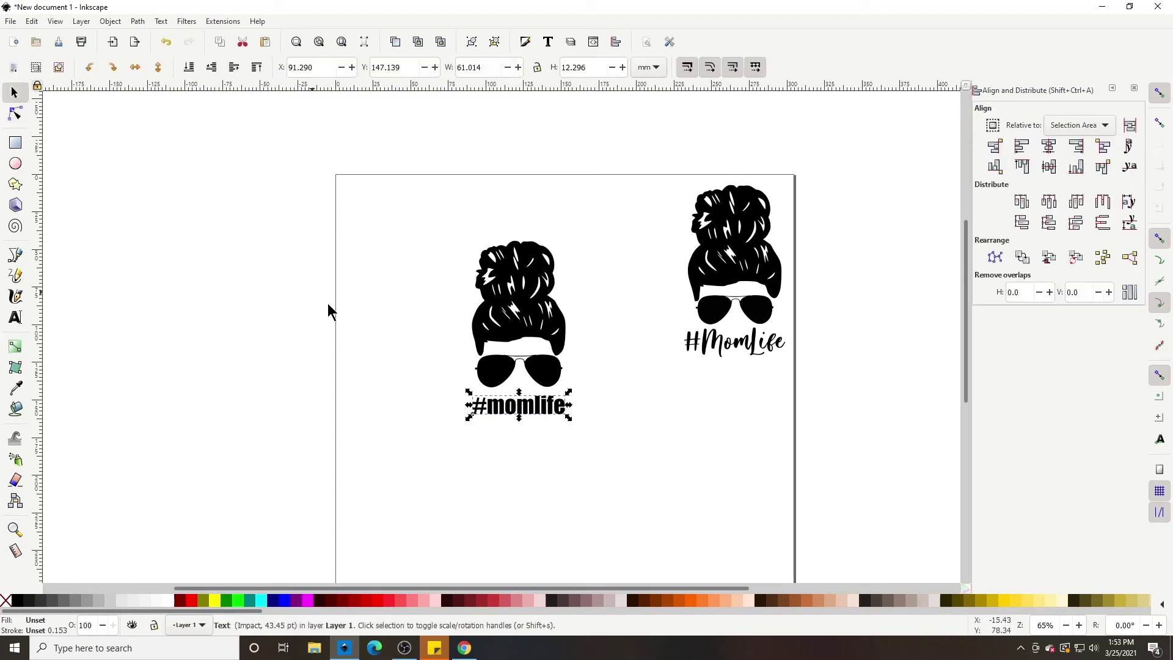
- Convert the #momlife text to a path, ungroup it, and union its letters into one 177-node path
left_click(138, 21)
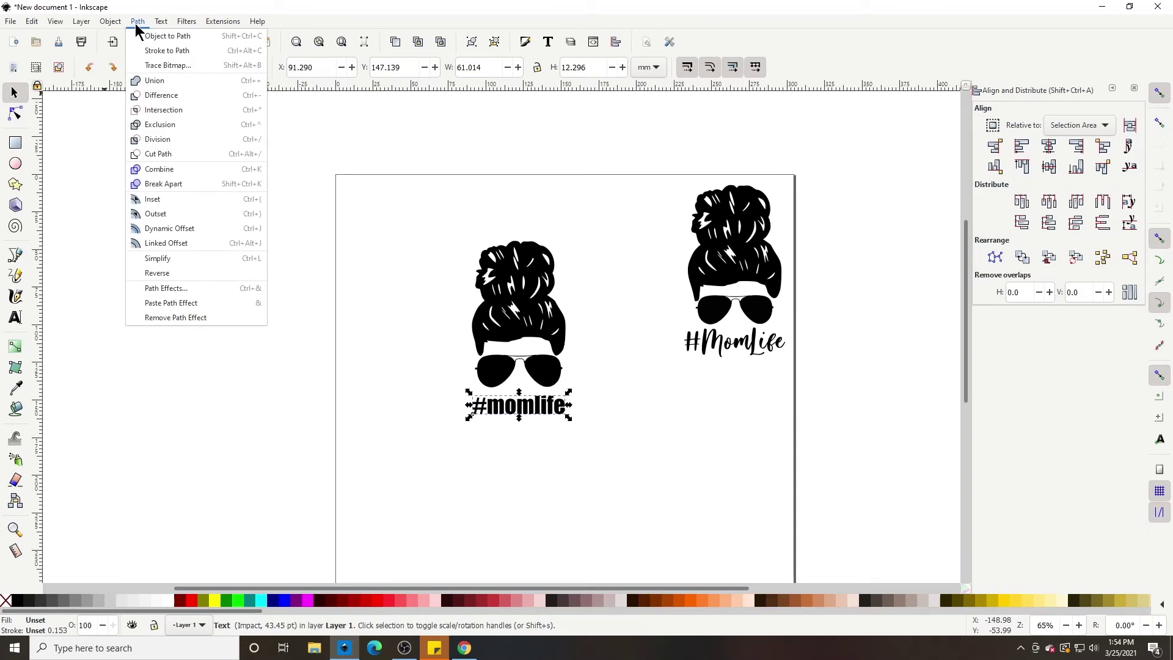
left_click(154, 38)
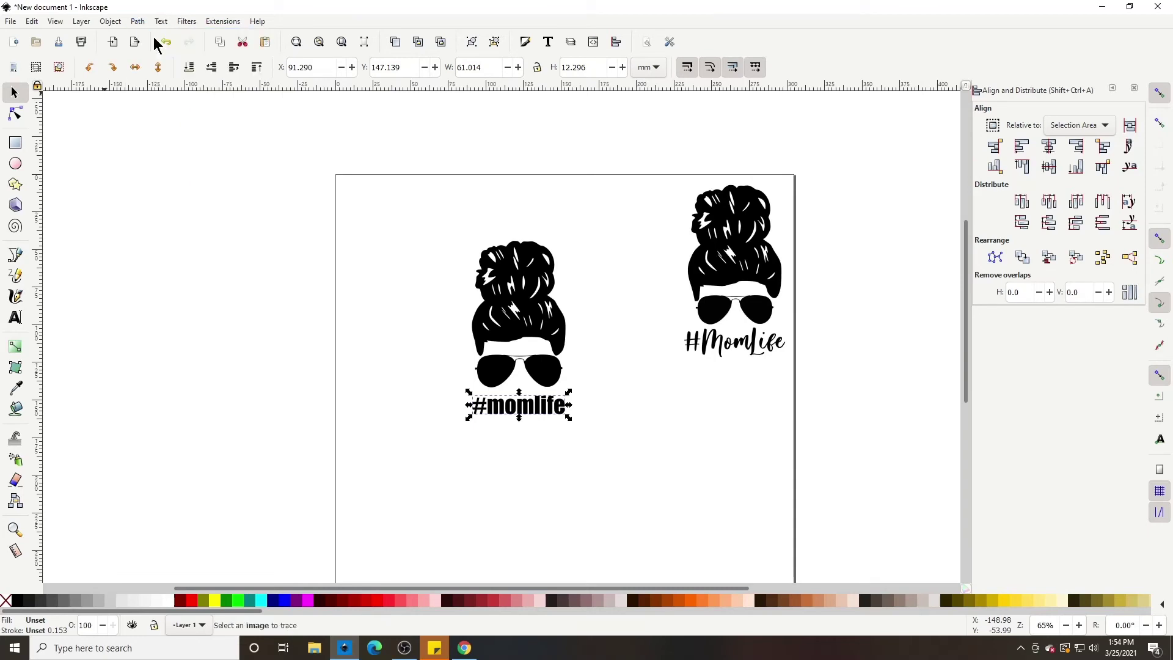
left_click(111, 22)
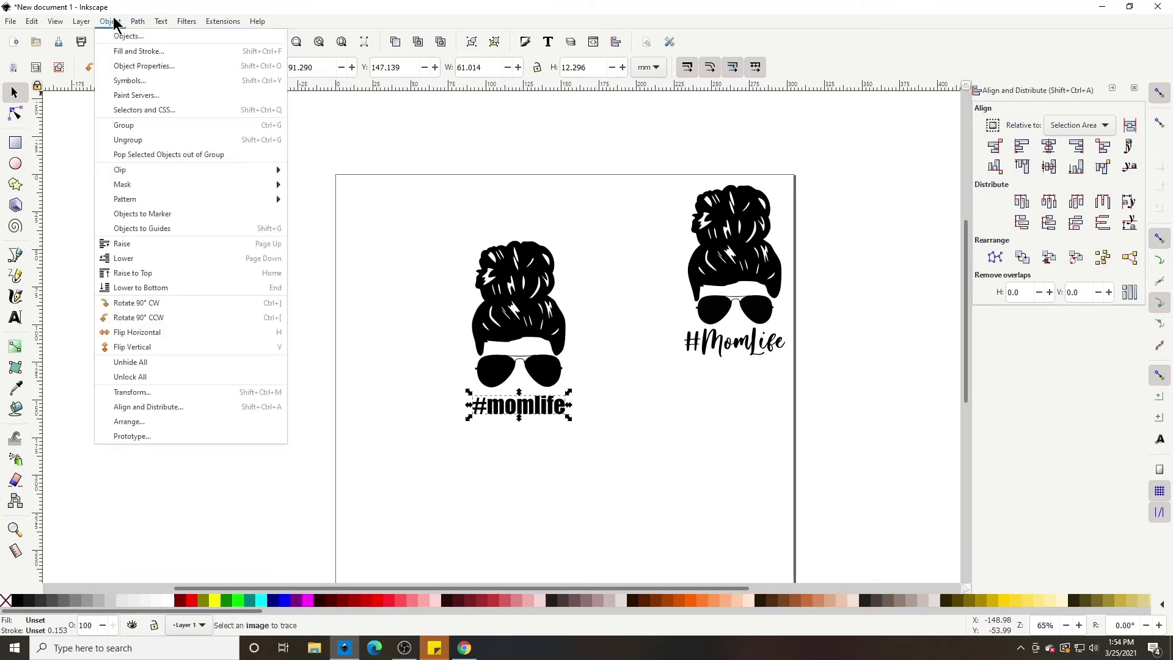
left_click(138, 140)
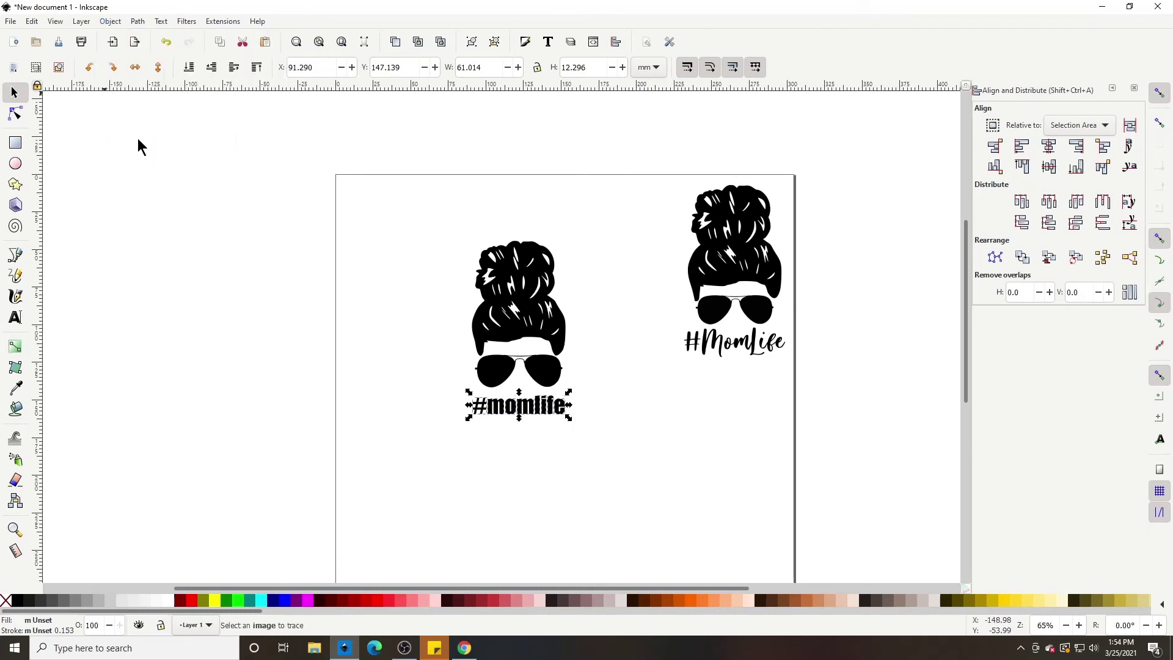
left_click(134, 22)
left_click(146, 81)
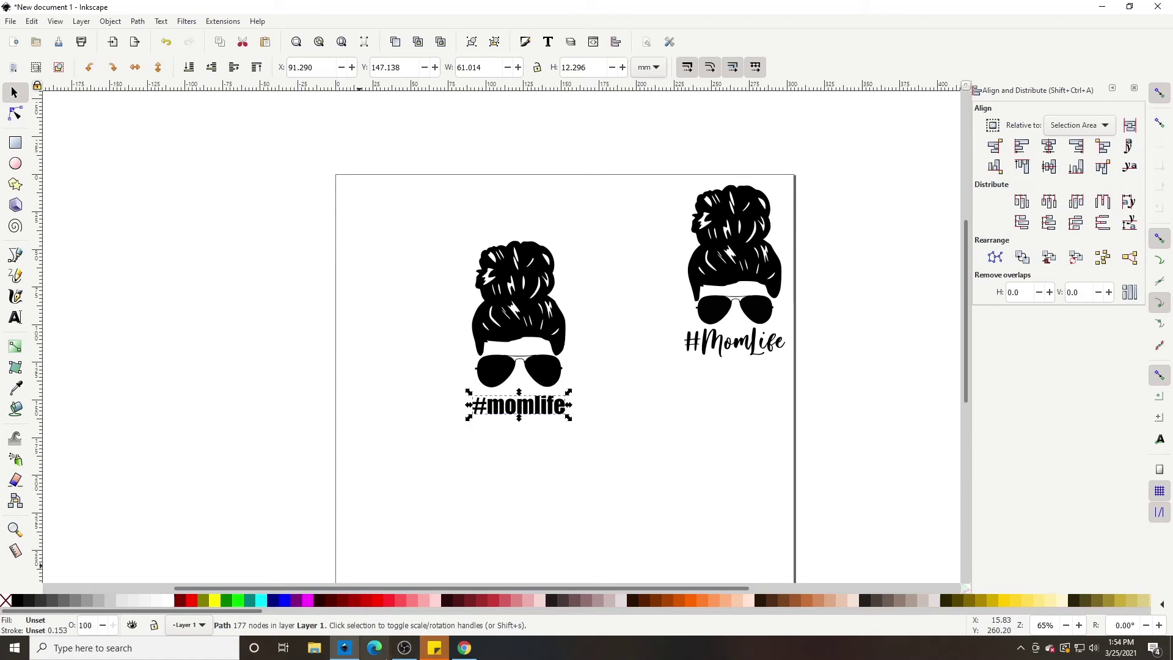
left_click(297, 601)
left_click_drag(419, 184, 587, 463)
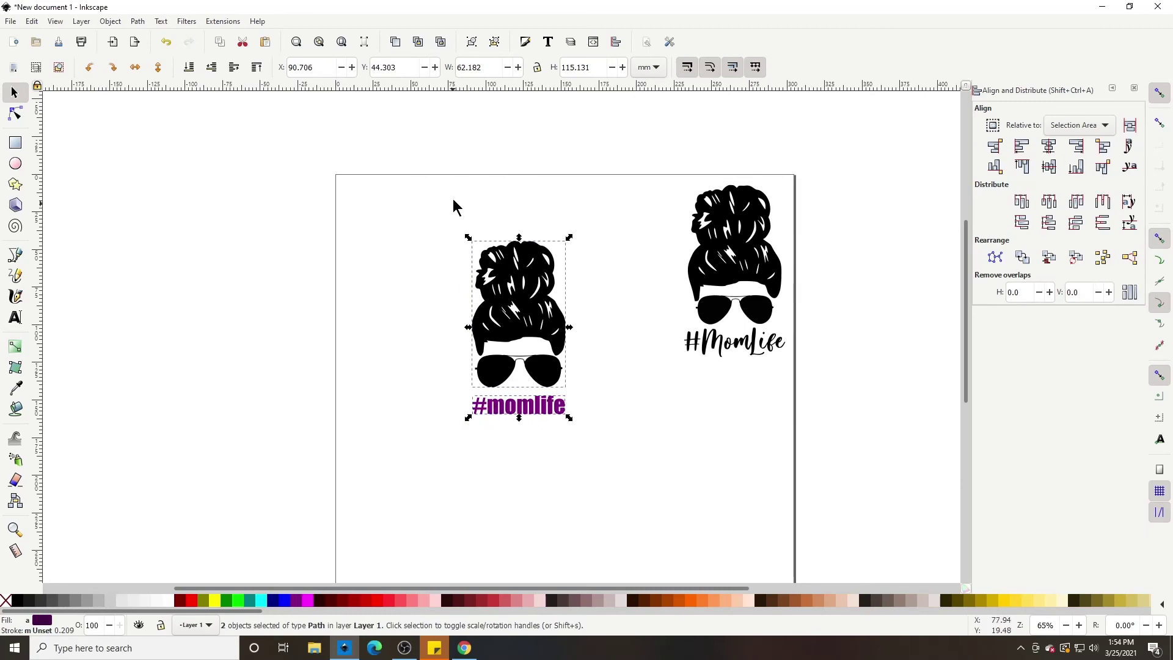
left_click_drag(454, 203, 590, 394)
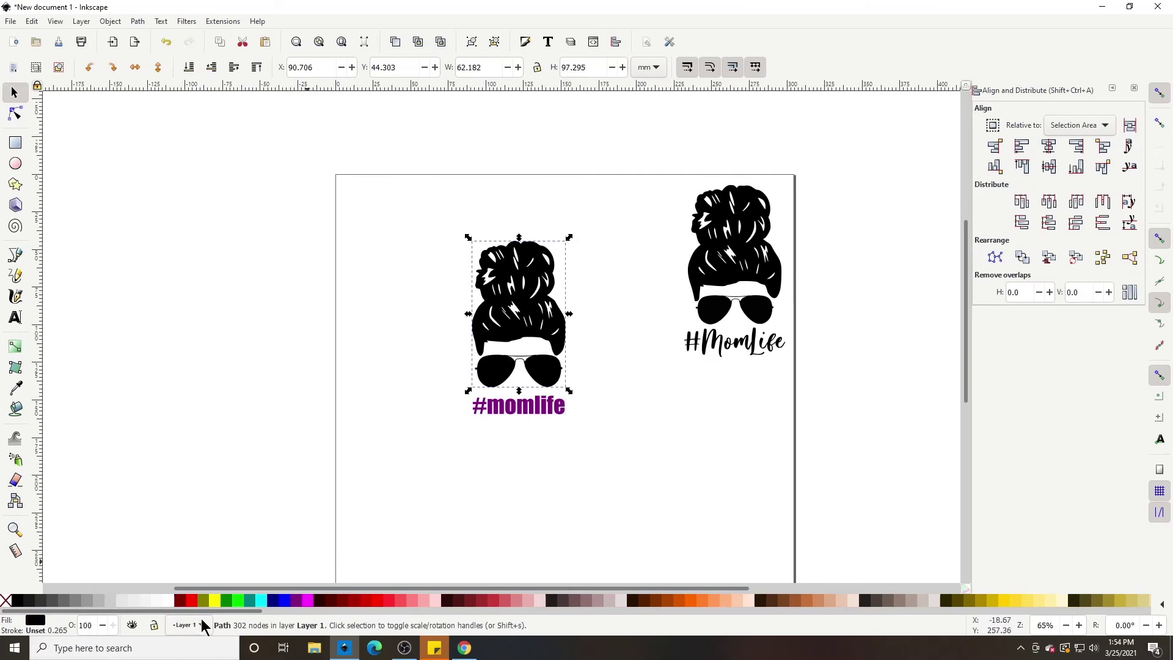
left_click(251, 601)
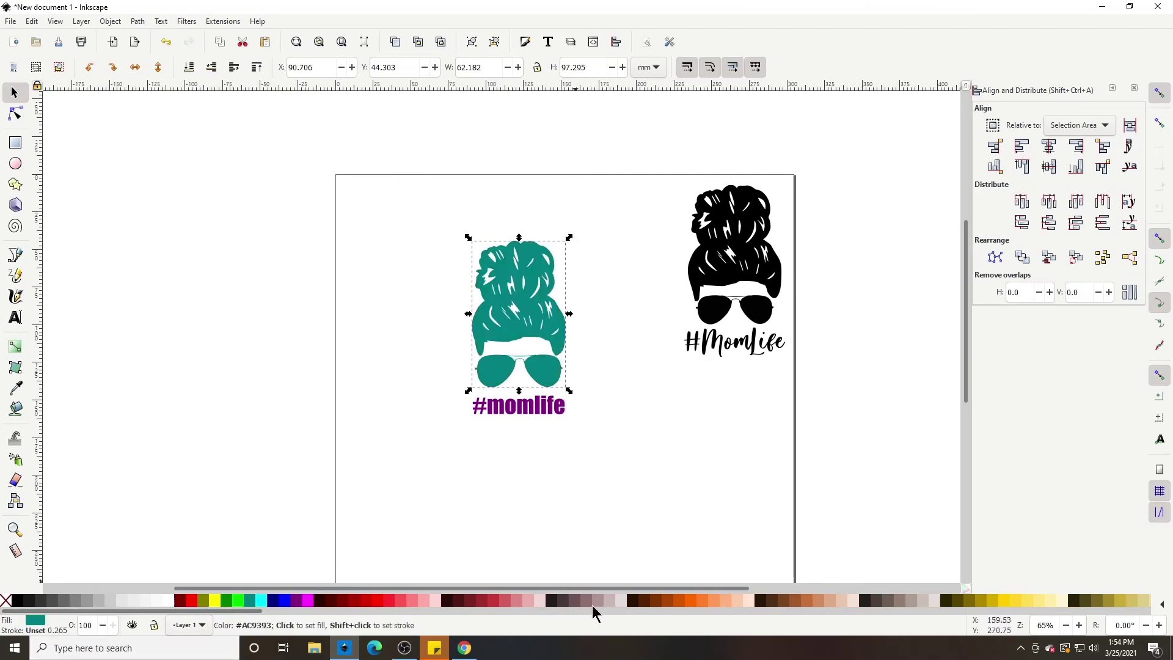
left_click(572, 601)
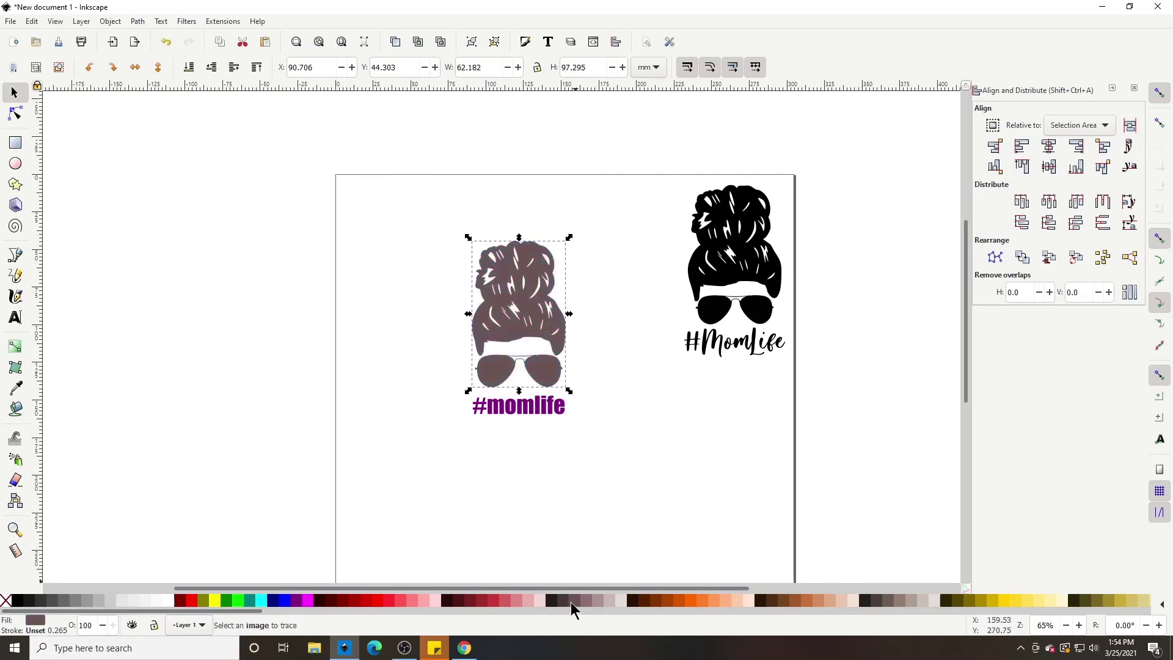
left_click(205, 601)
left_click(179, 601)
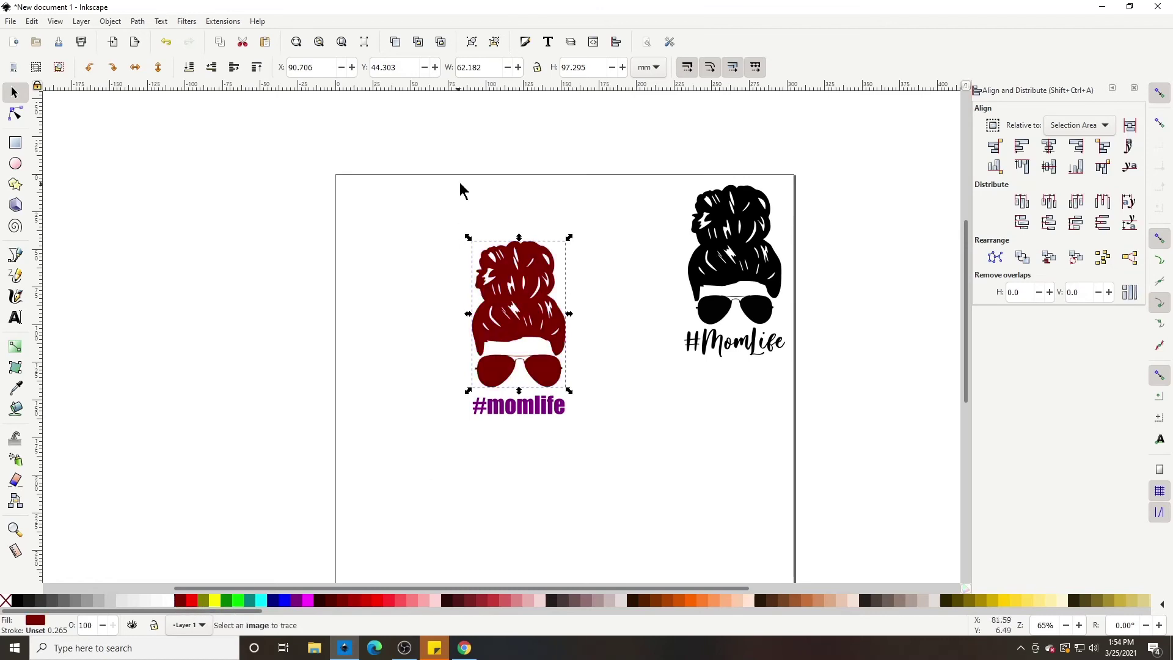
left_click_drag(436, 177, 607, 485)
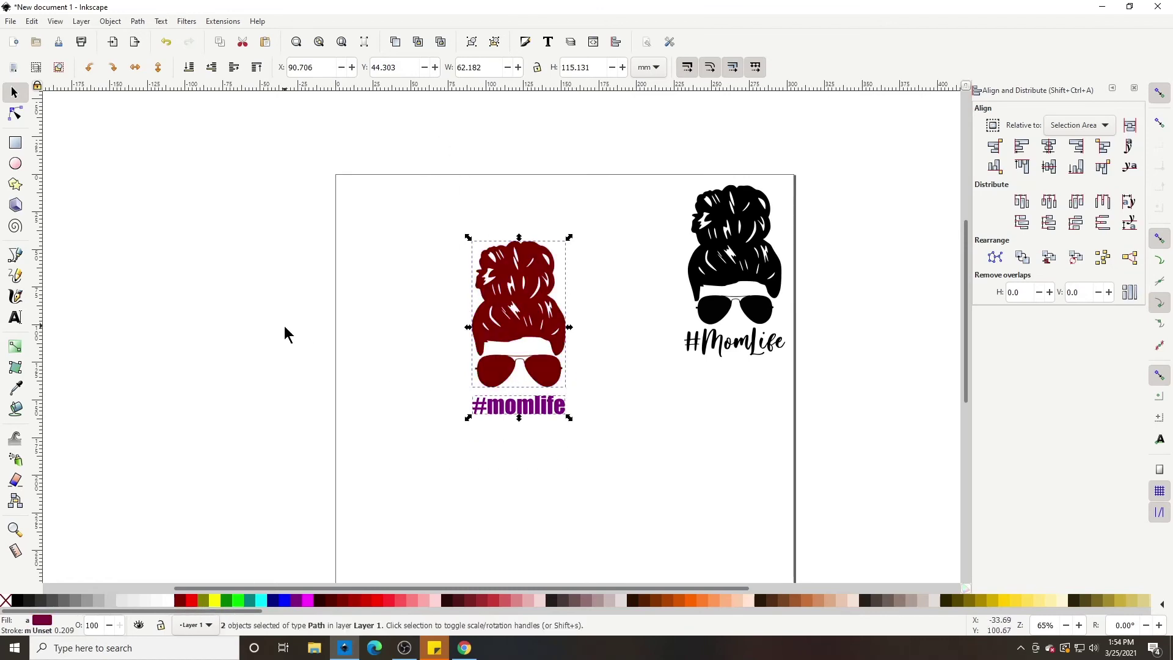
left_click(9, 601)
left_click(20, 602)
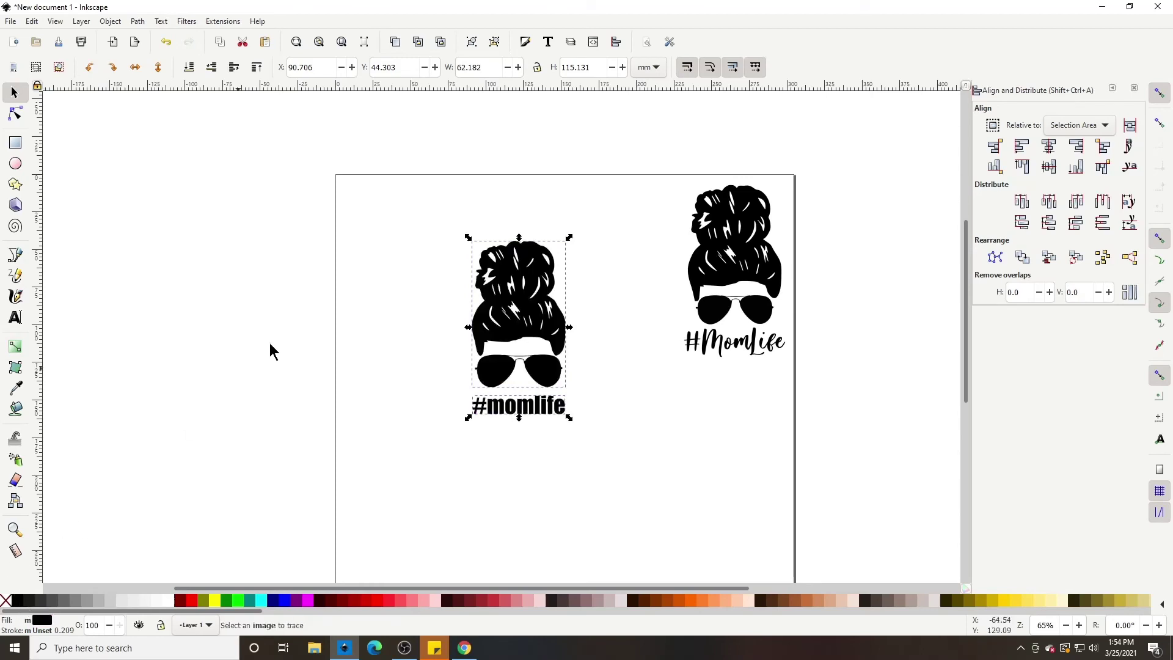
left_click(461, 282)
- Enlarge the head and #momlife text and delete the right-hand #MomLife image
left_click_drag(378, 160, 632, 477)
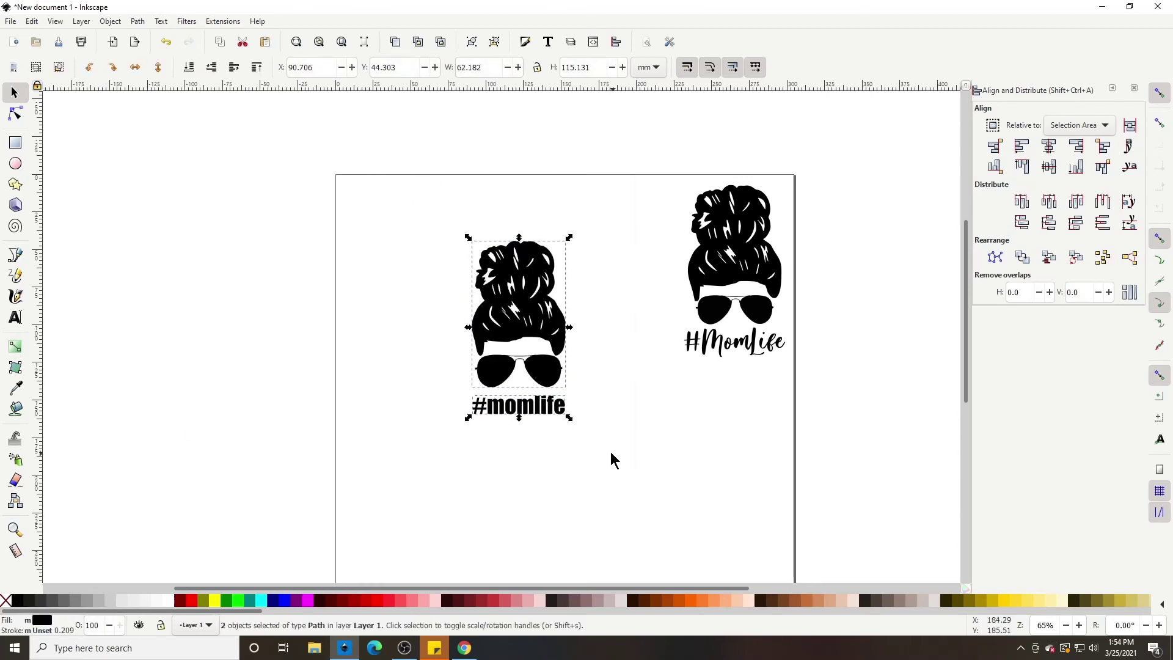
left_click_drag(570, 415, 608, 498)
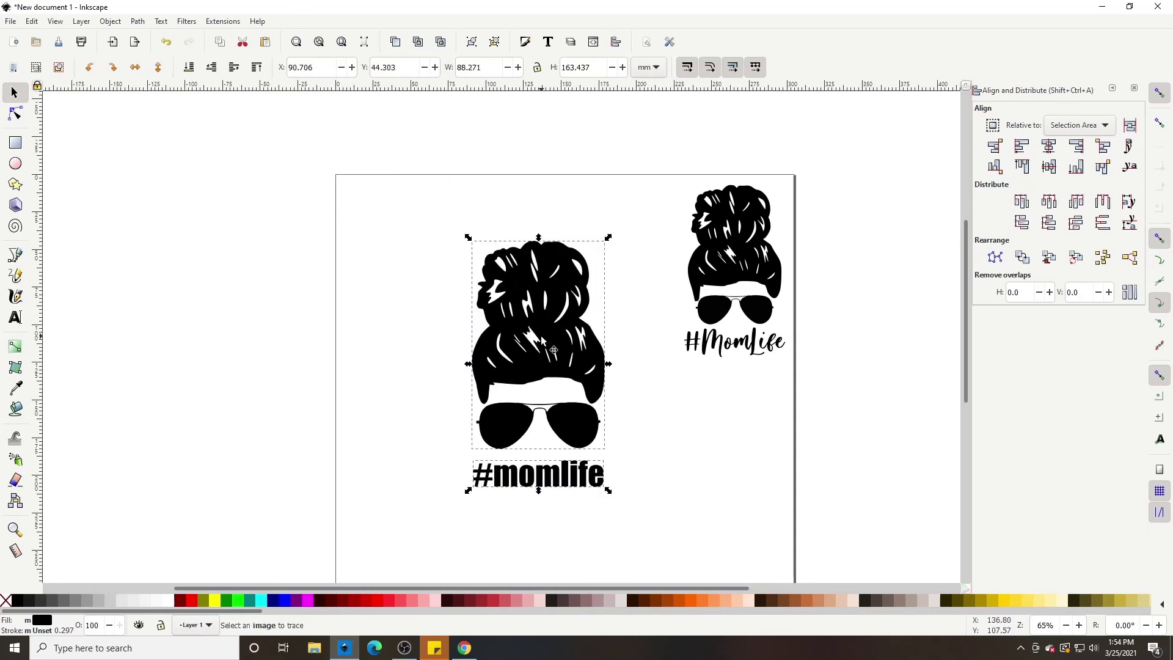
left_click_drag(537, 352, 513, 276)
left_click(745, 297)
key("Delete")
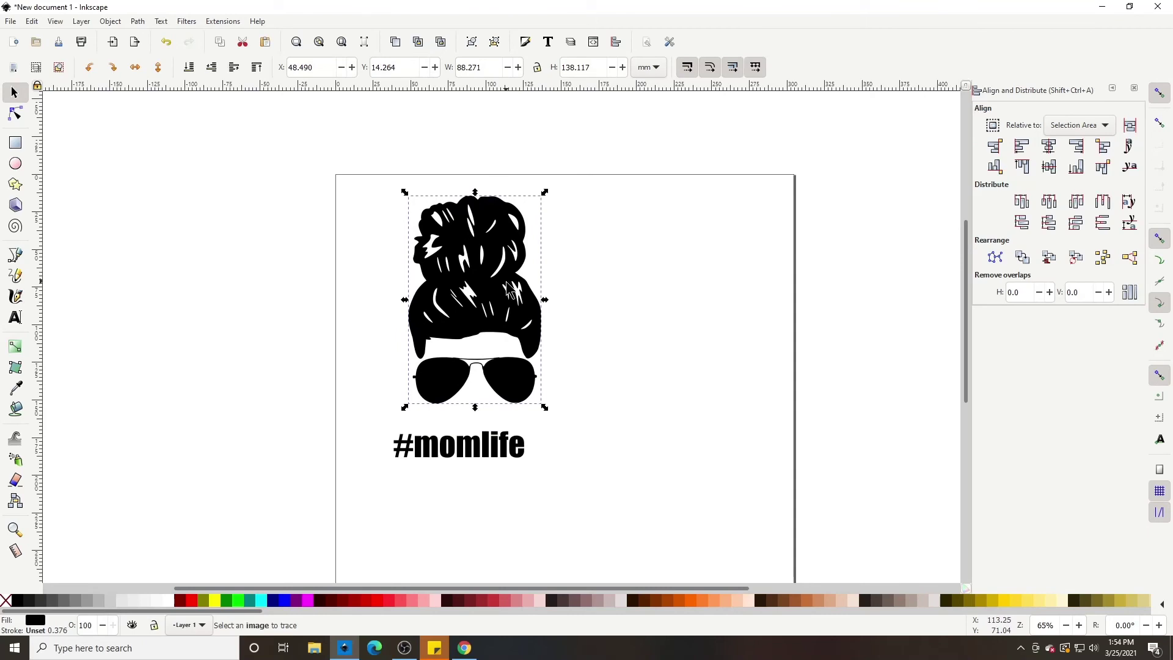
key("ctrl+z")
- Group the head and #momlife text and place the group at the page's top-left corner
left_click_drag(324, 146, 594, 497)
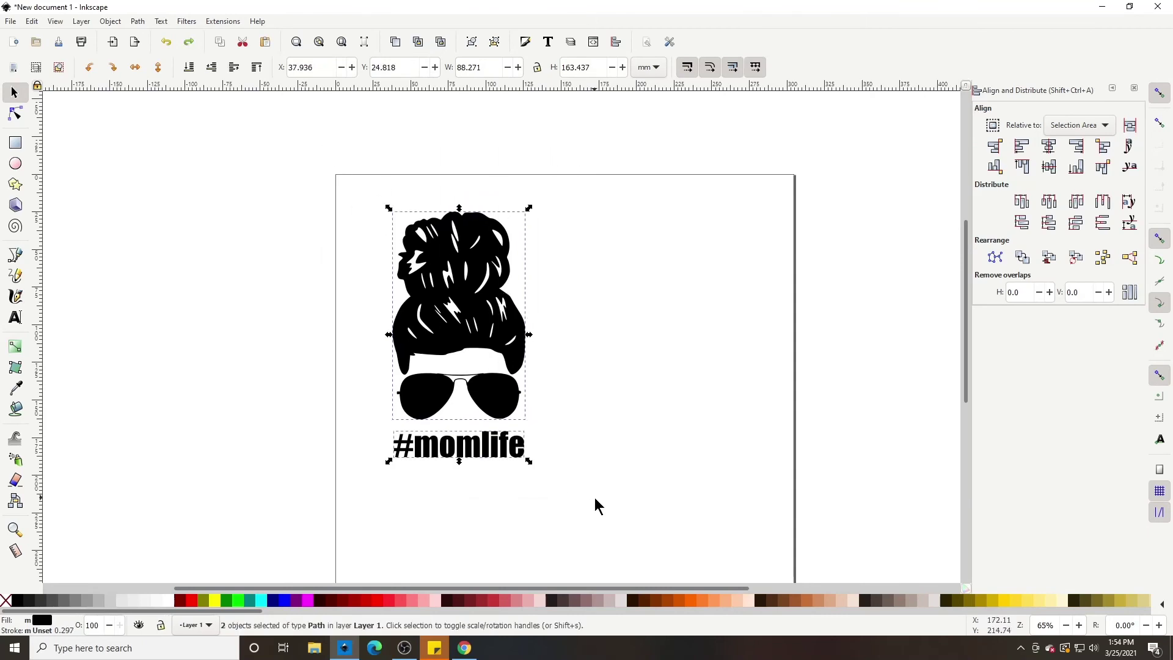
left_click(111, 22)
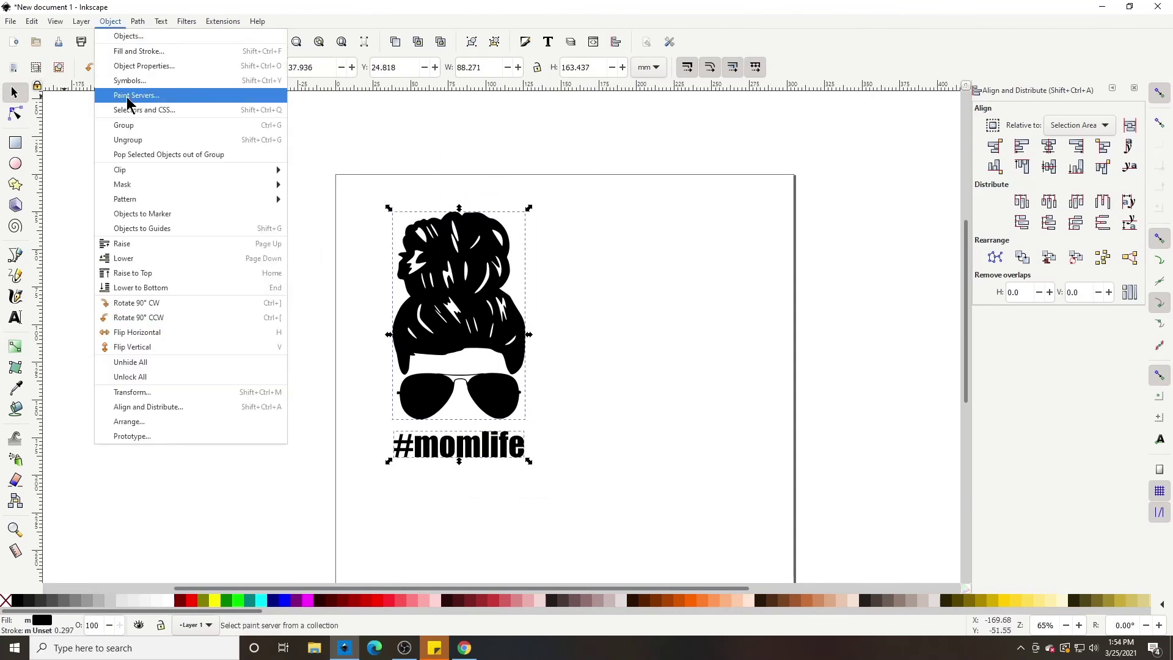
left_click(138, 126)
left_click_drag(442, 316, 400, 289)
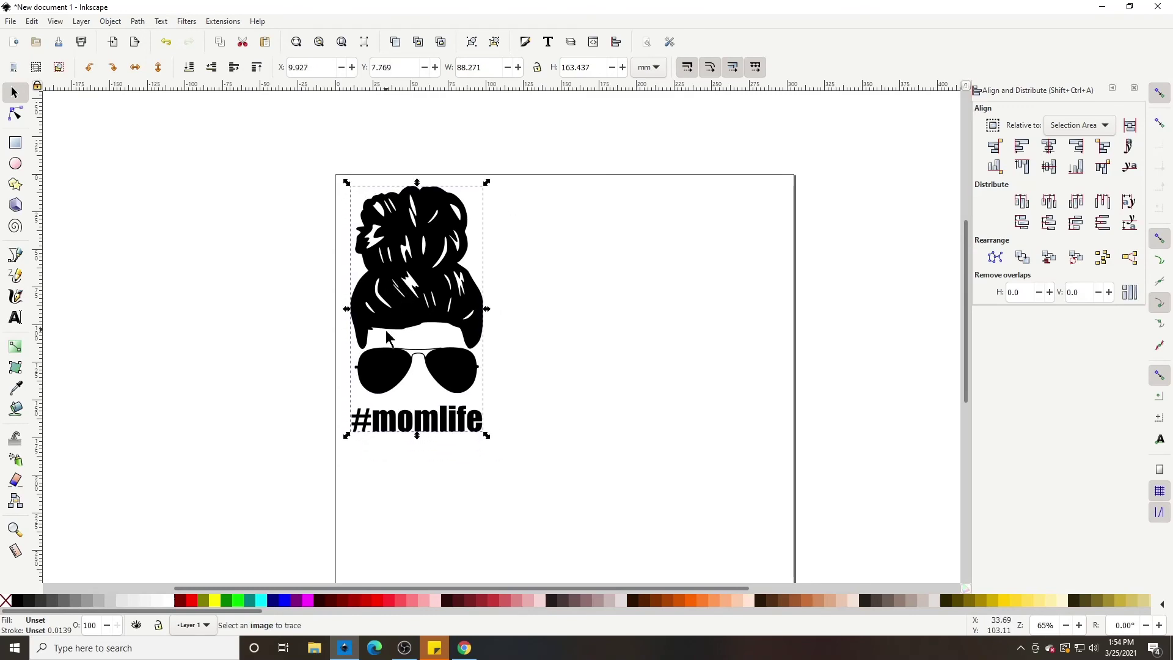
- Scale the group proportionally to 8 in tall, making it 4.321 in wide
left_click(658, 71)
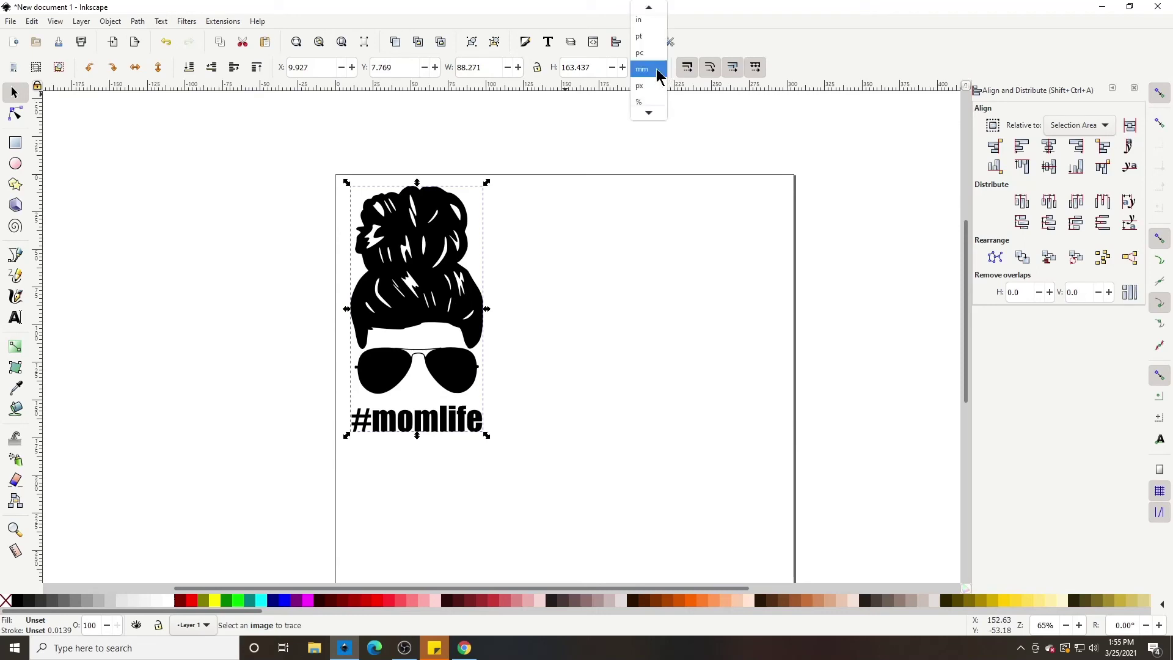
left_click(638, 25)
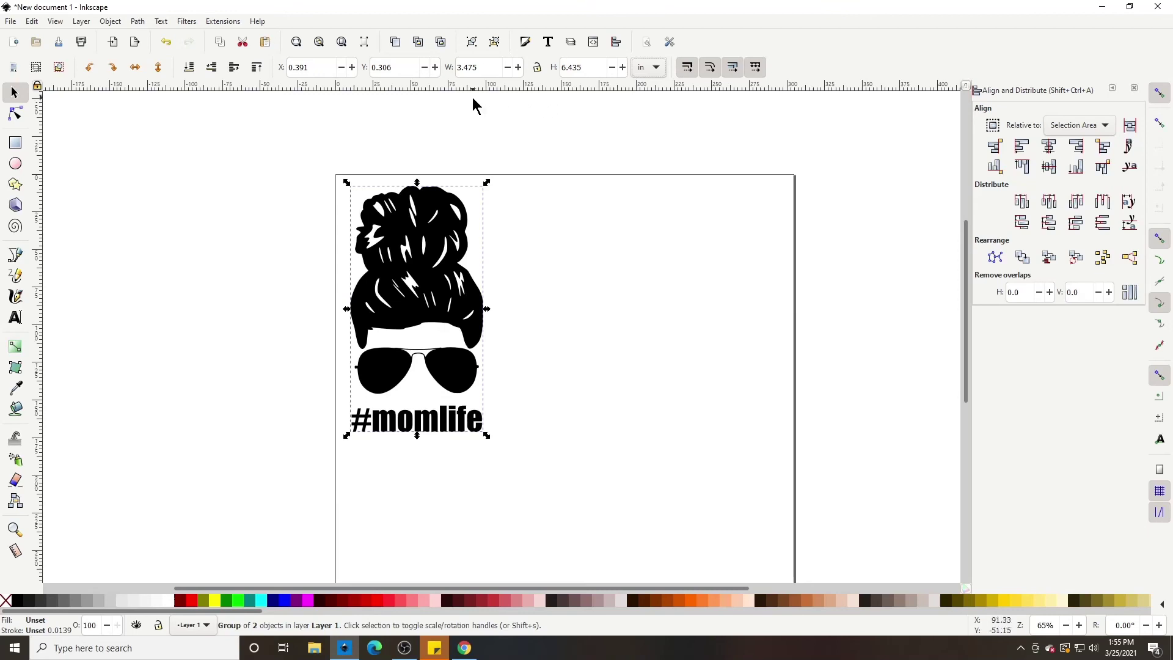
left_click(537, 69)
double_click(589, 70)
type("8")
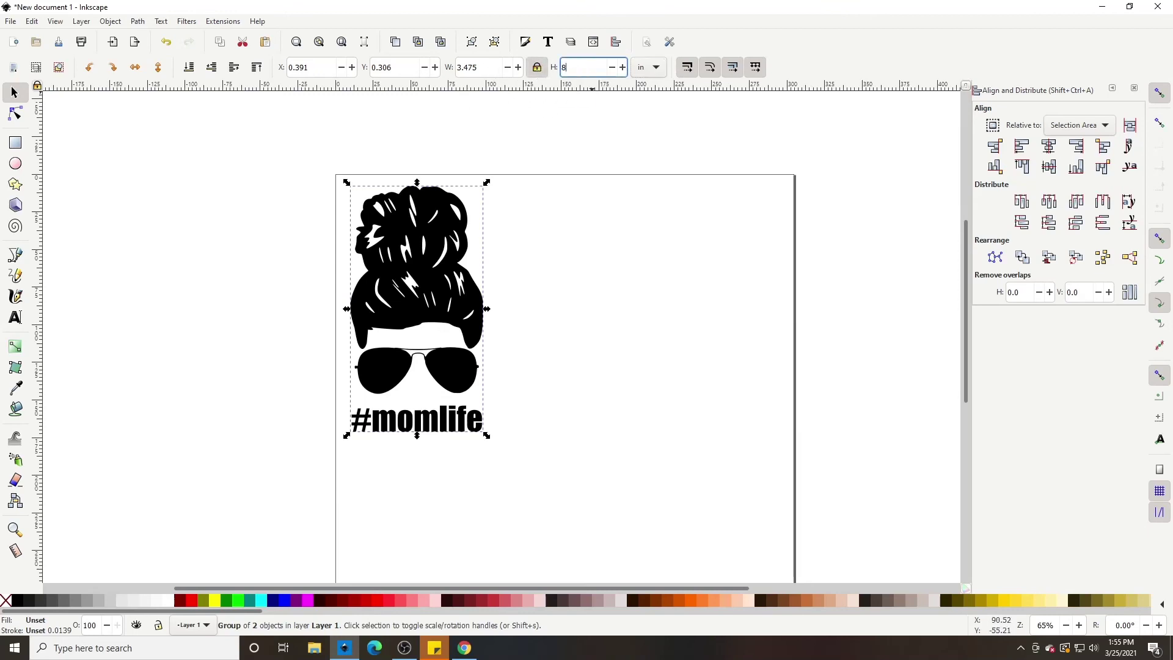
key("Return")
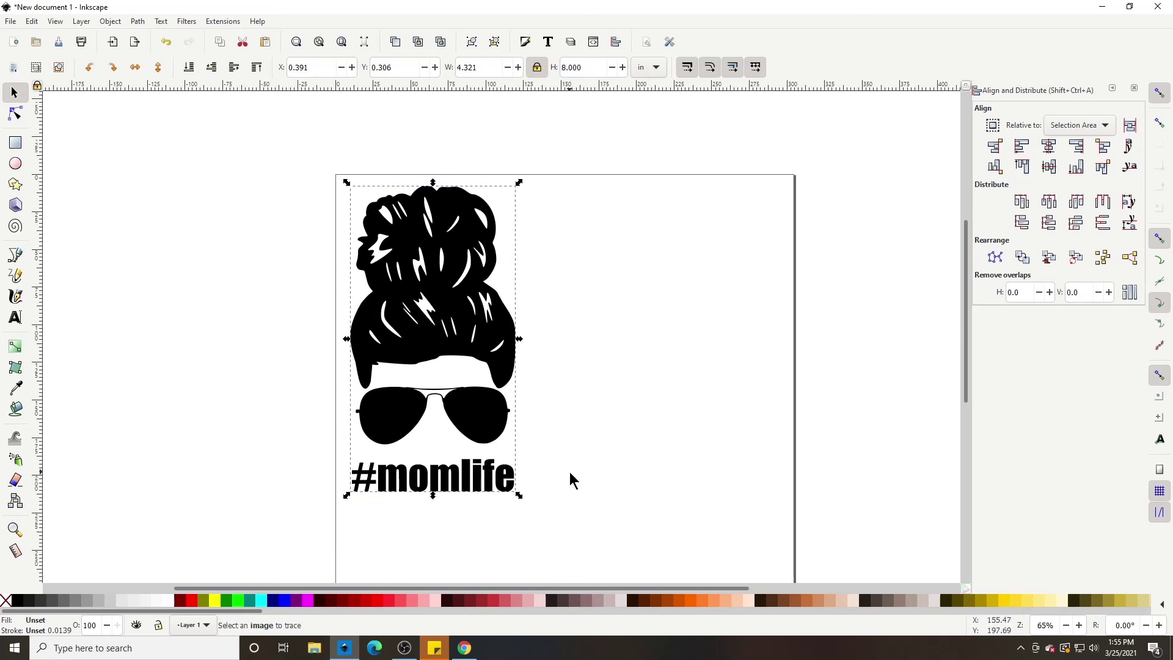
scroll(261, 223, "up", 1)
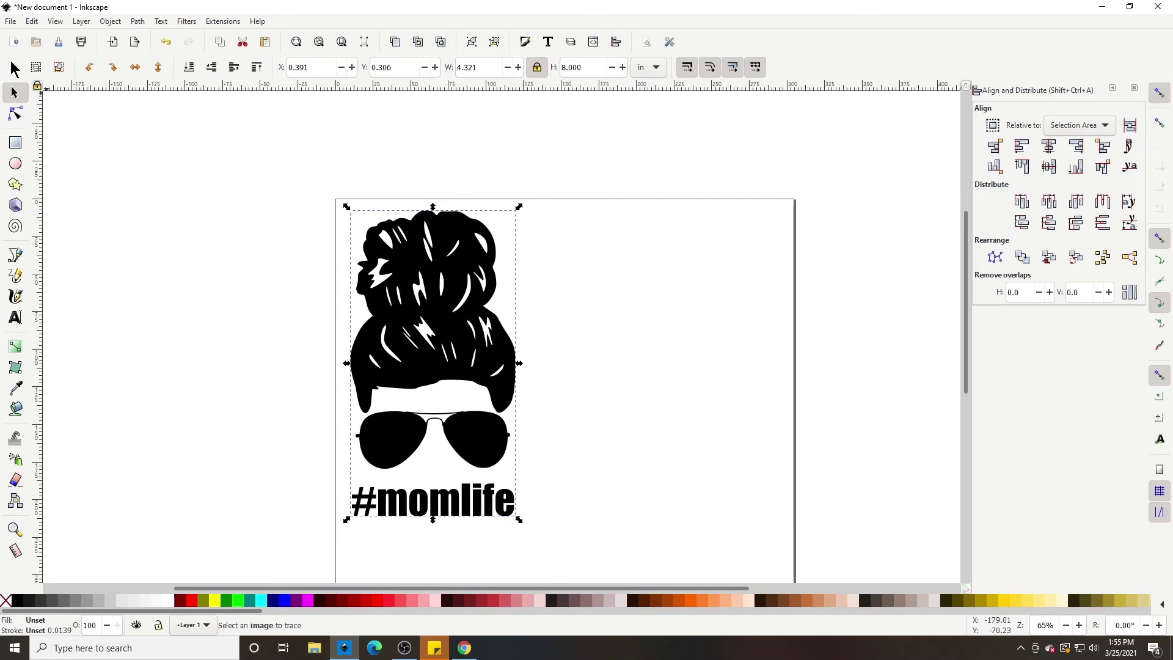
- Save the drawing as MomLife.svg in Plain SVG format
left_click(10, 22)
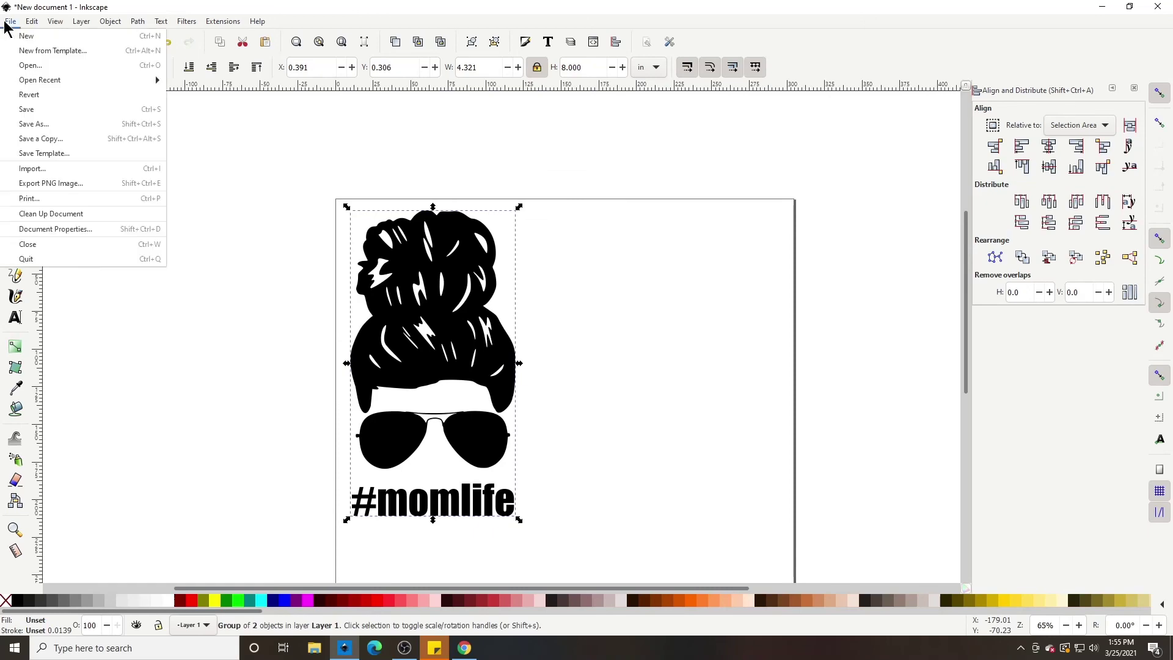
left_click(42, 124)
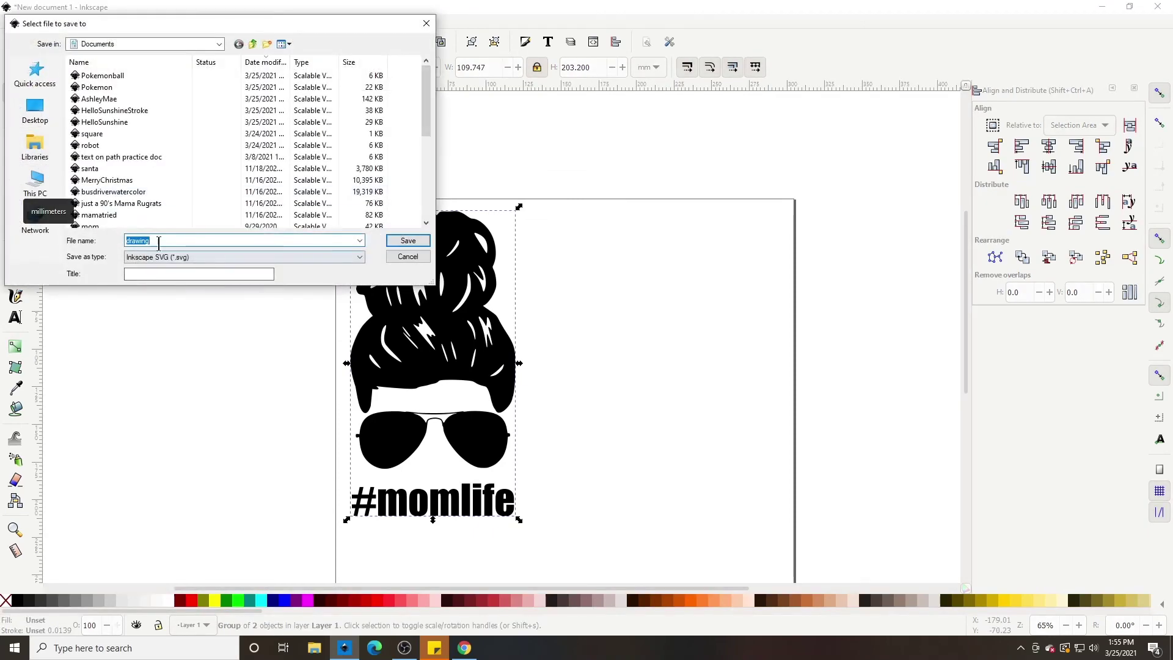
type("MomLife")
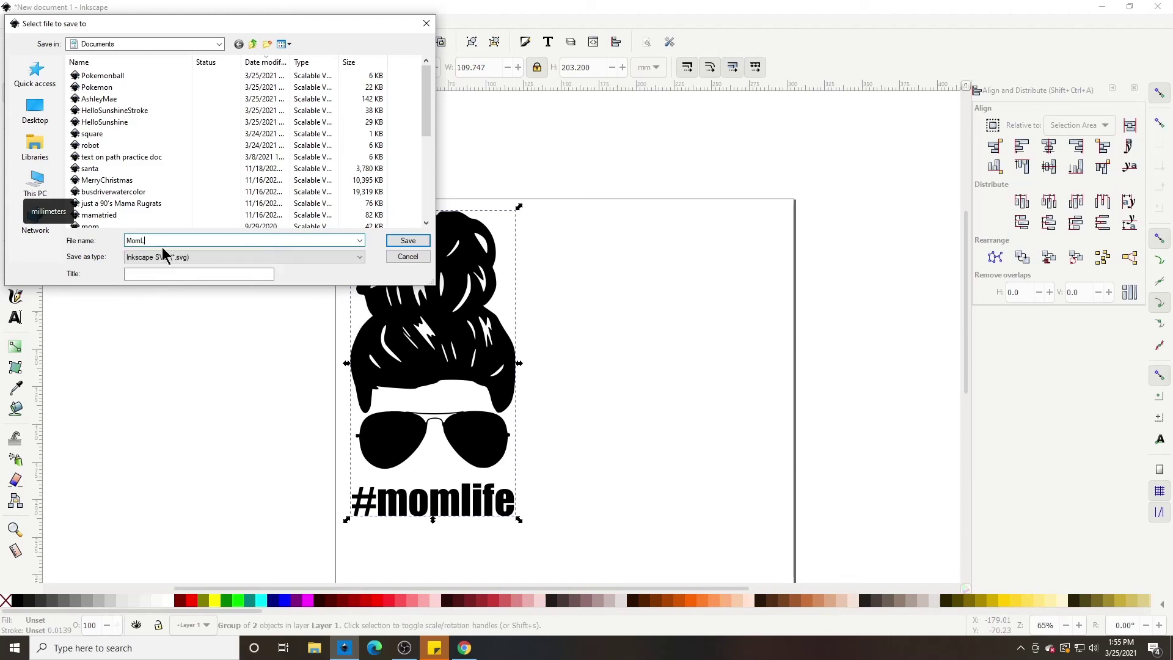
left_click(163, 255)
key("Down")
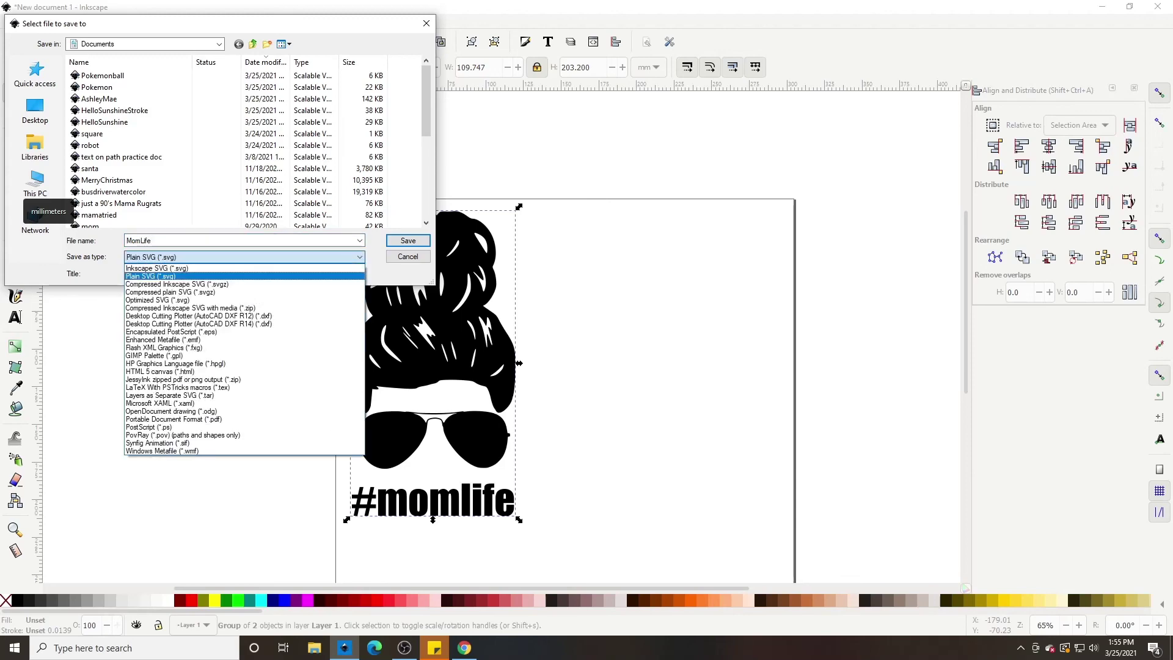
key("Return")
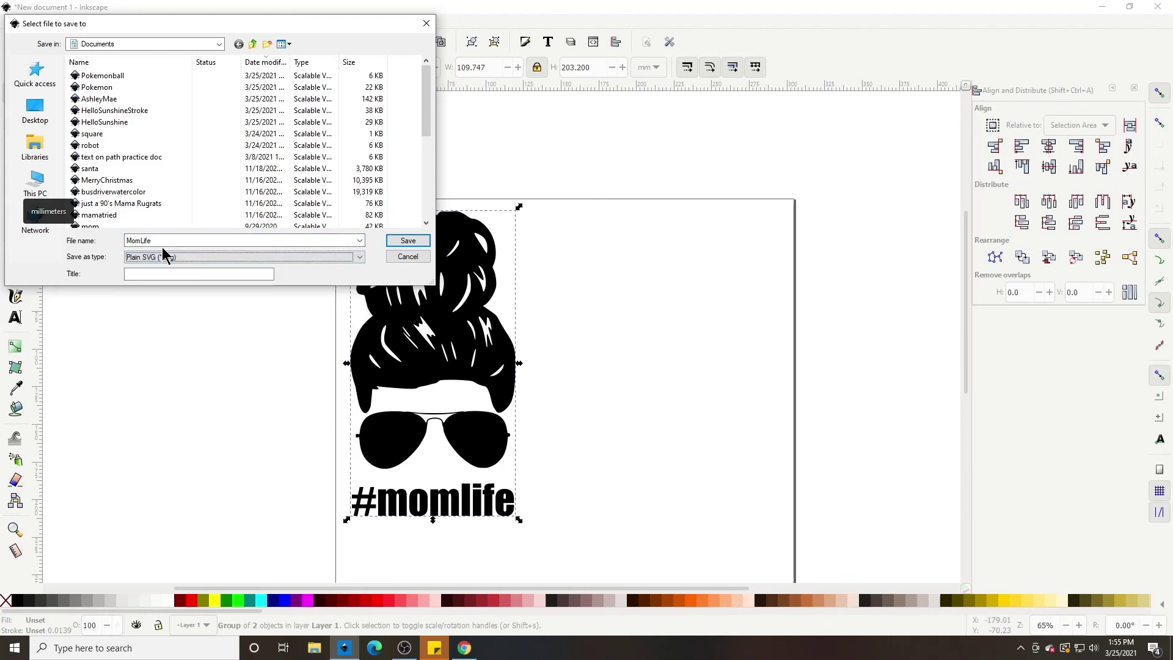
left_click(408, 240)
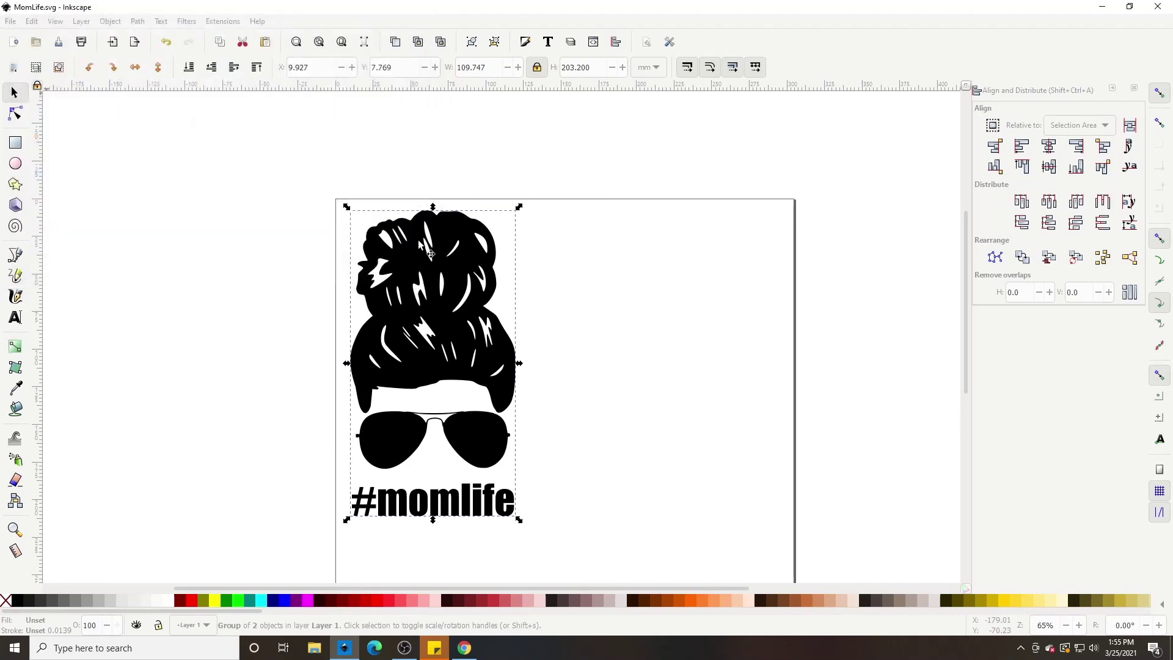